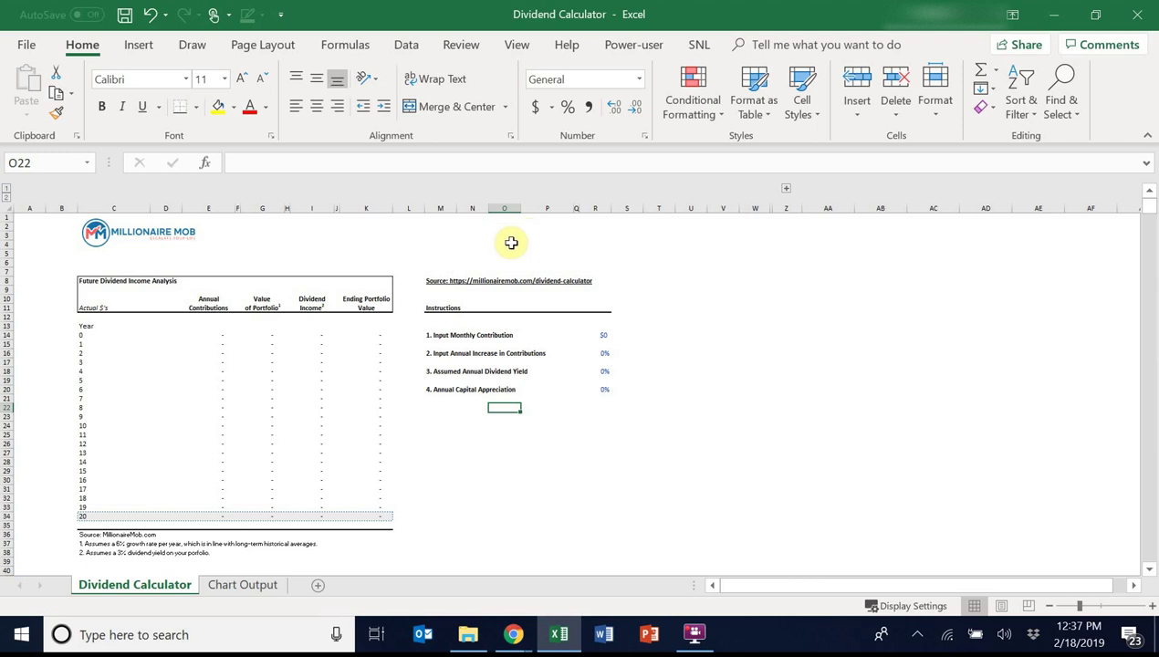
Set the monthly contribution to $100 and the annual increase in contributions to 10%
click(598, 325)
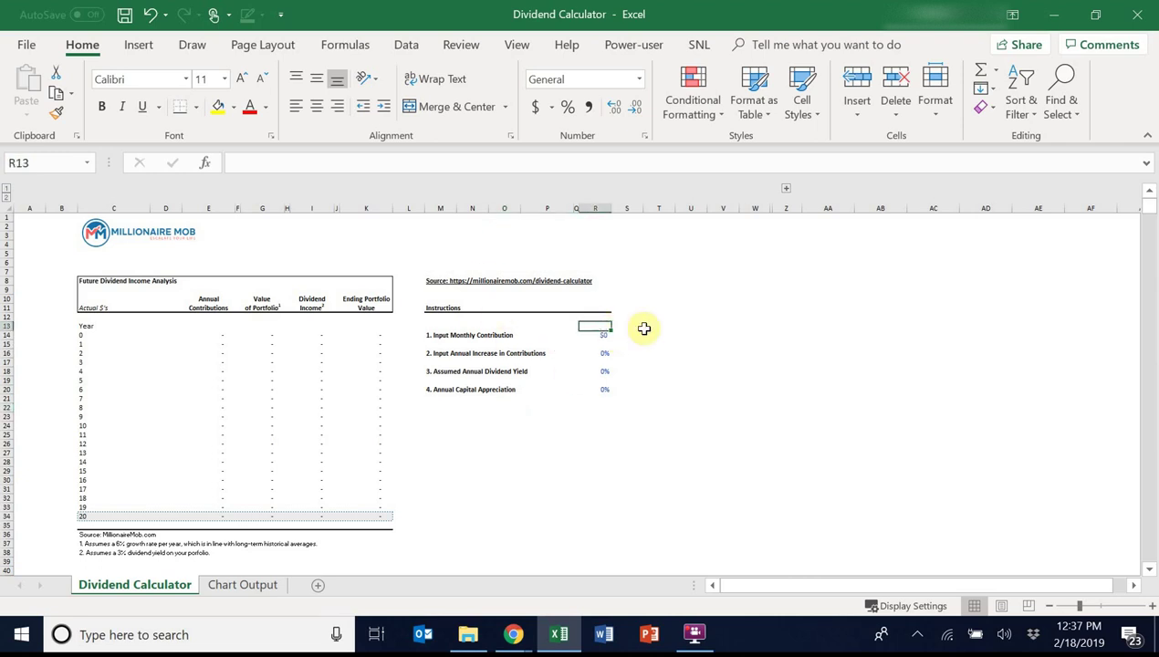
key(Down)
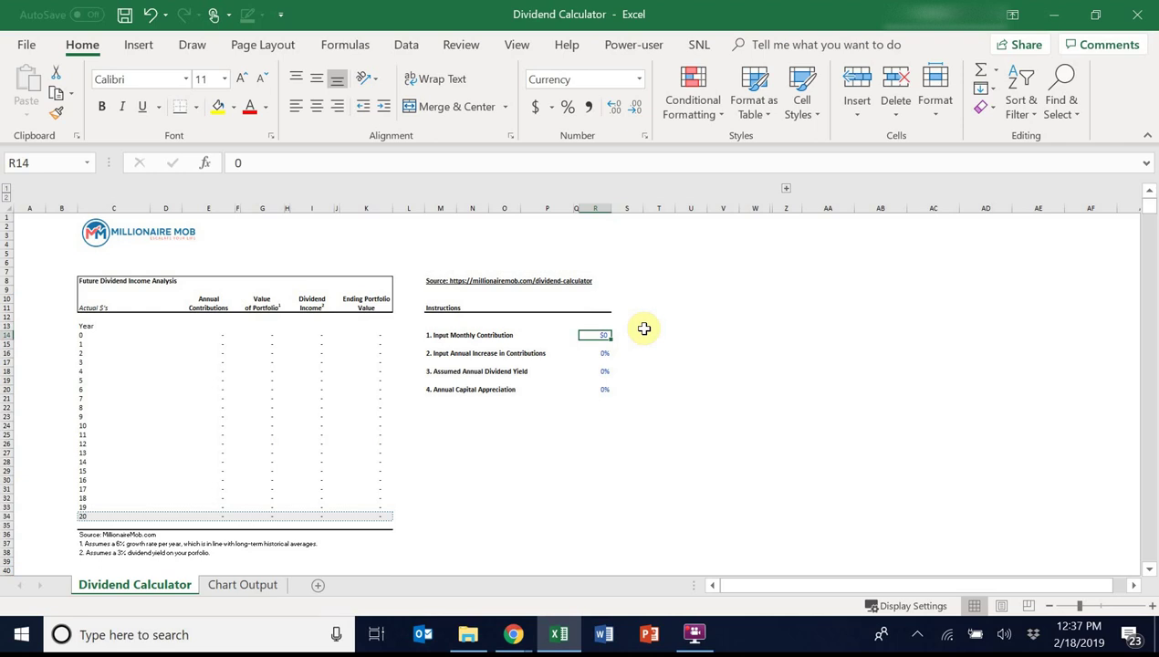
text(100)
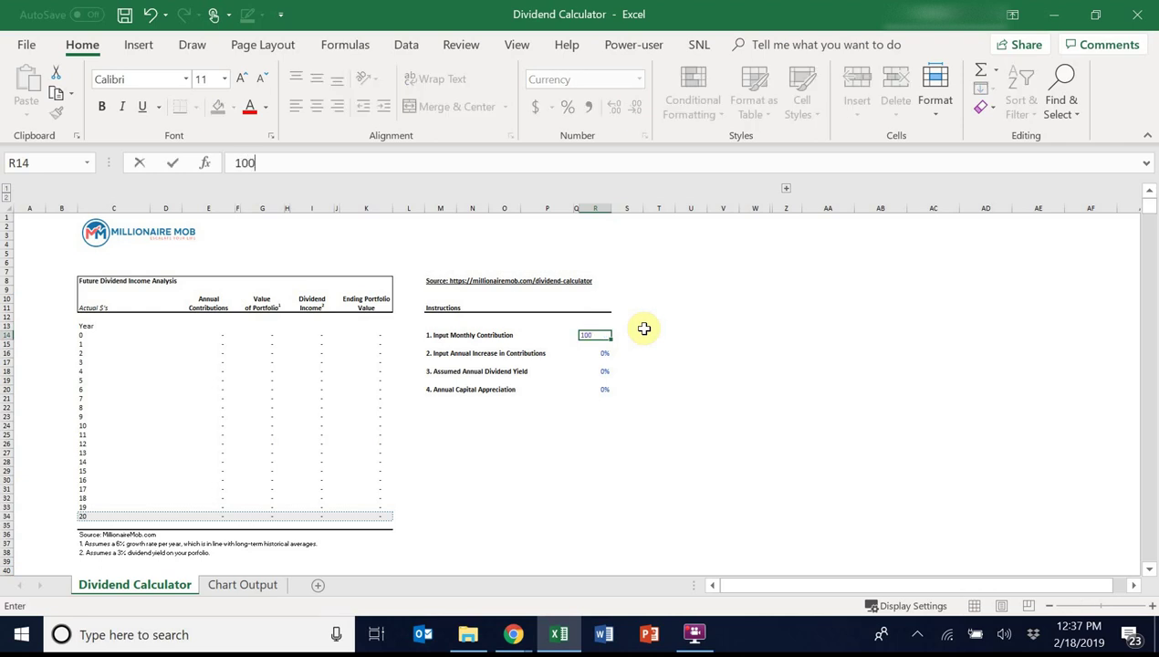
key(Return)
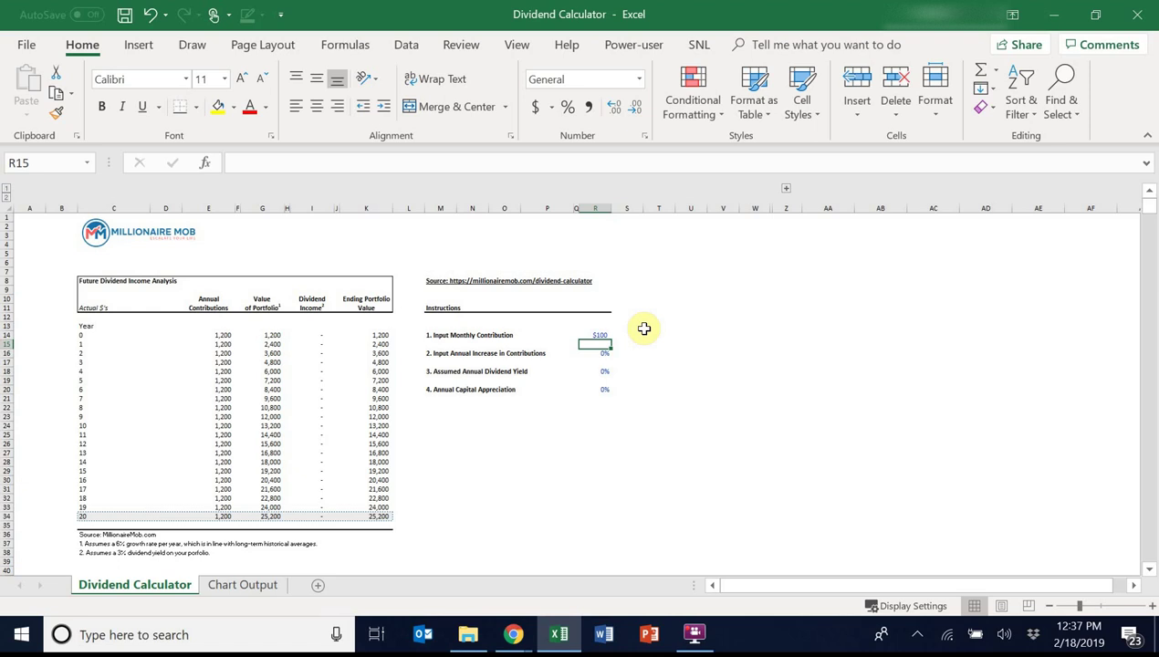
key(Down)
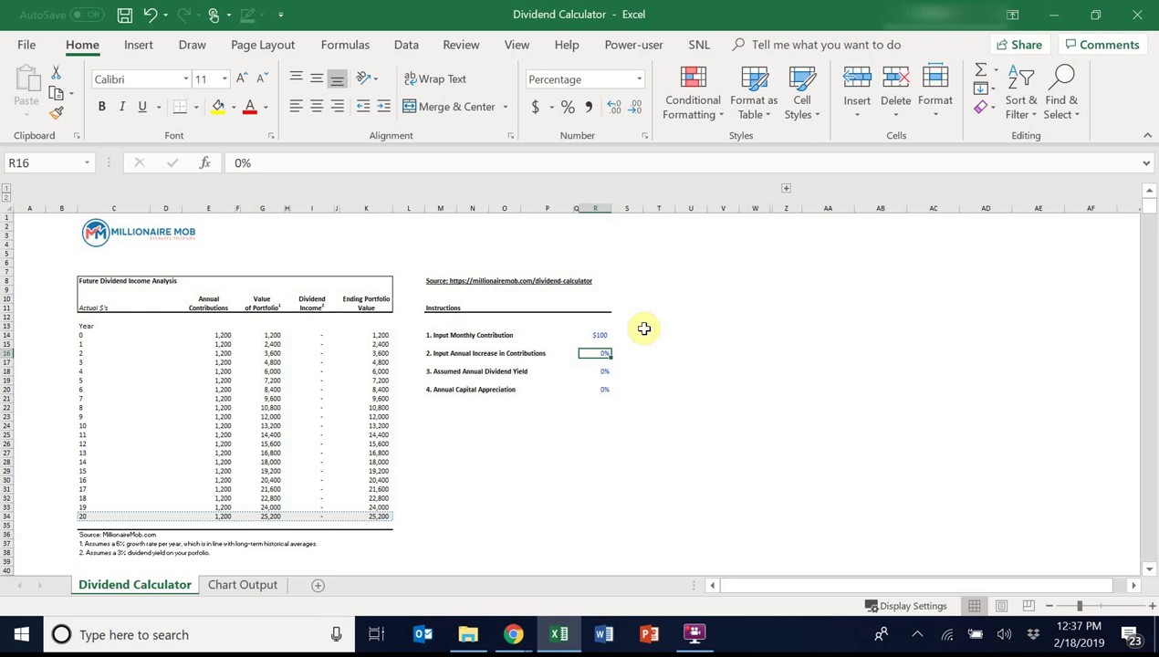
text(10)
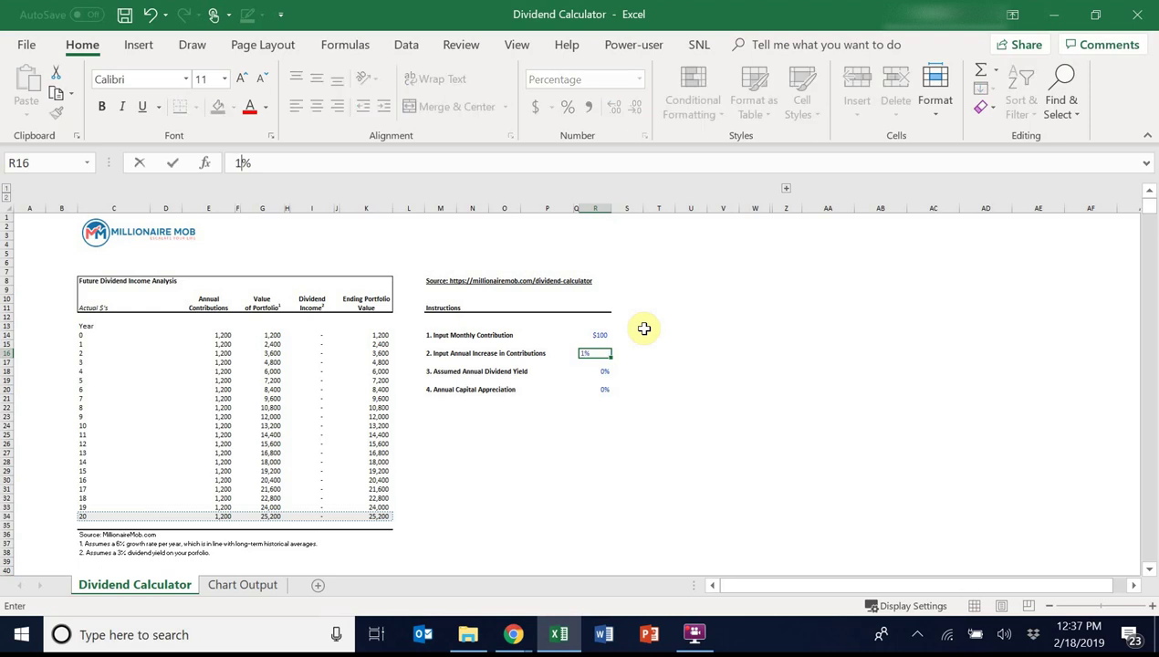
key(Return)
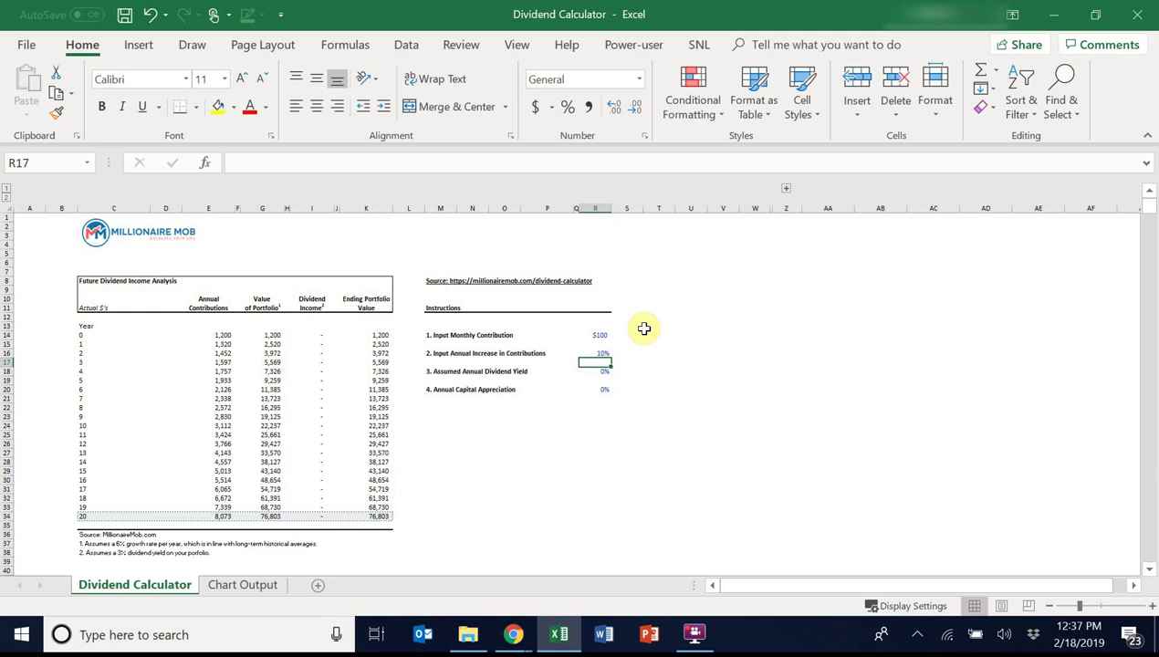
Set the assumed annual dividend yield to 3%
key(Up)
key(Down)
key(Down)
key(Down)
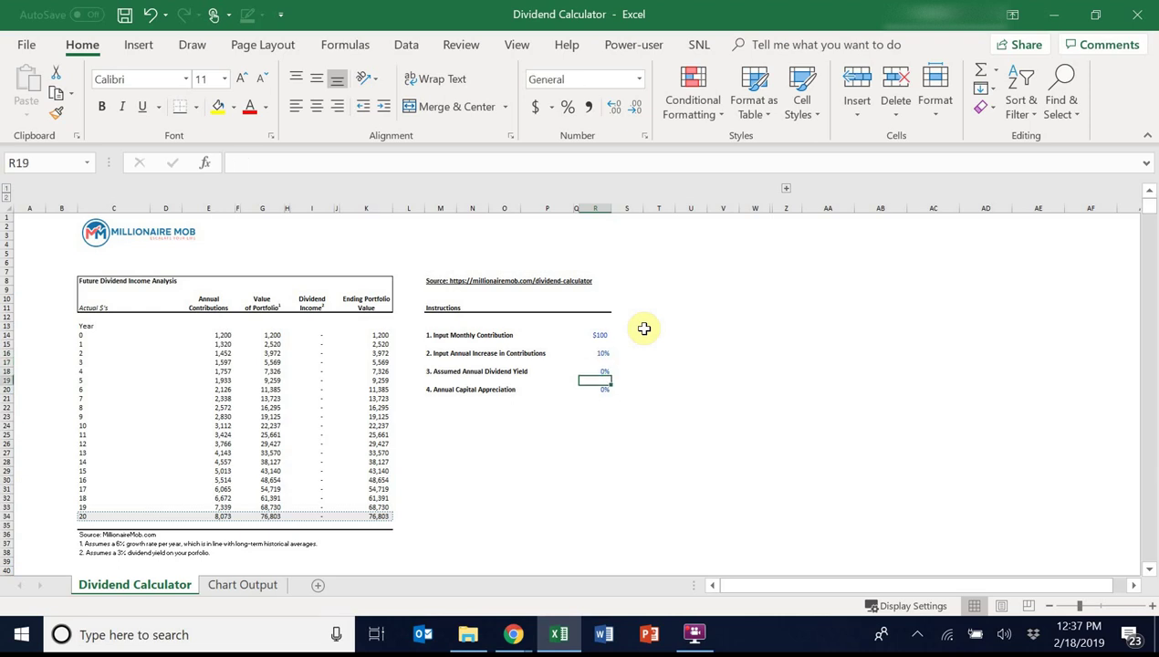
key(Up)
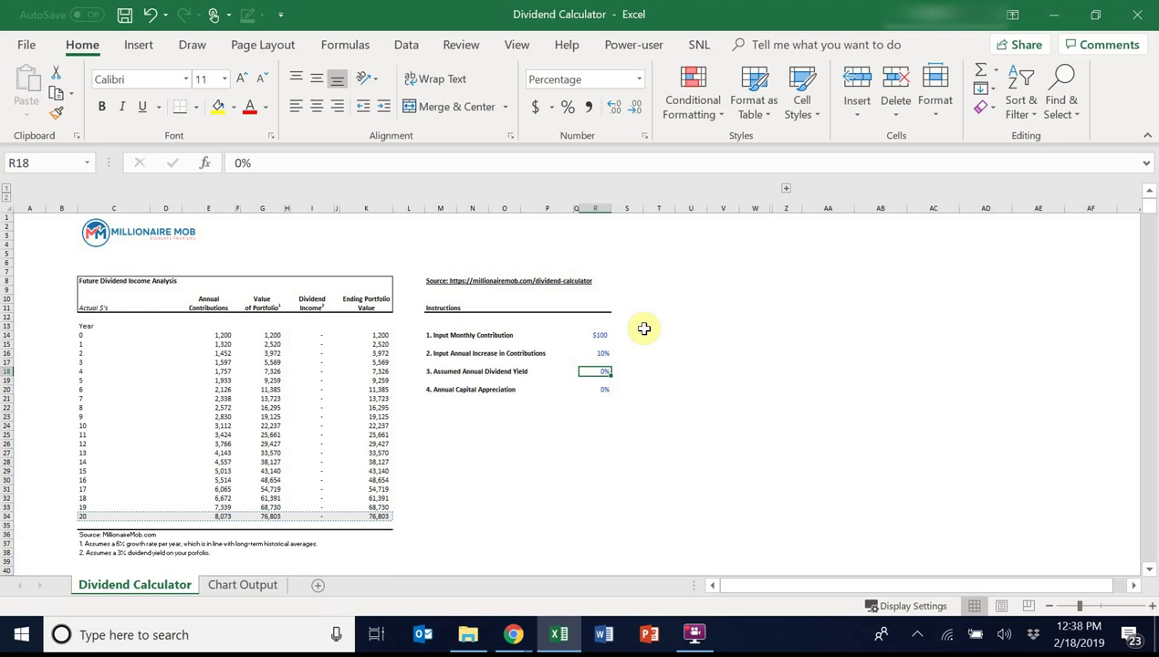
text(3)
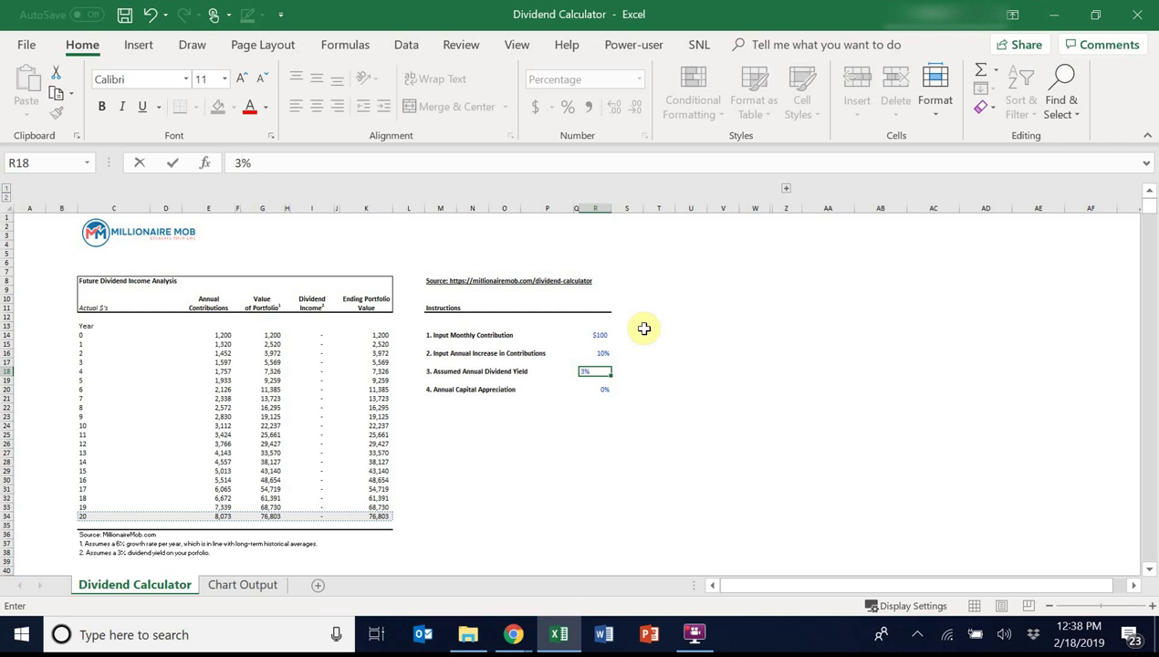
key(Return)
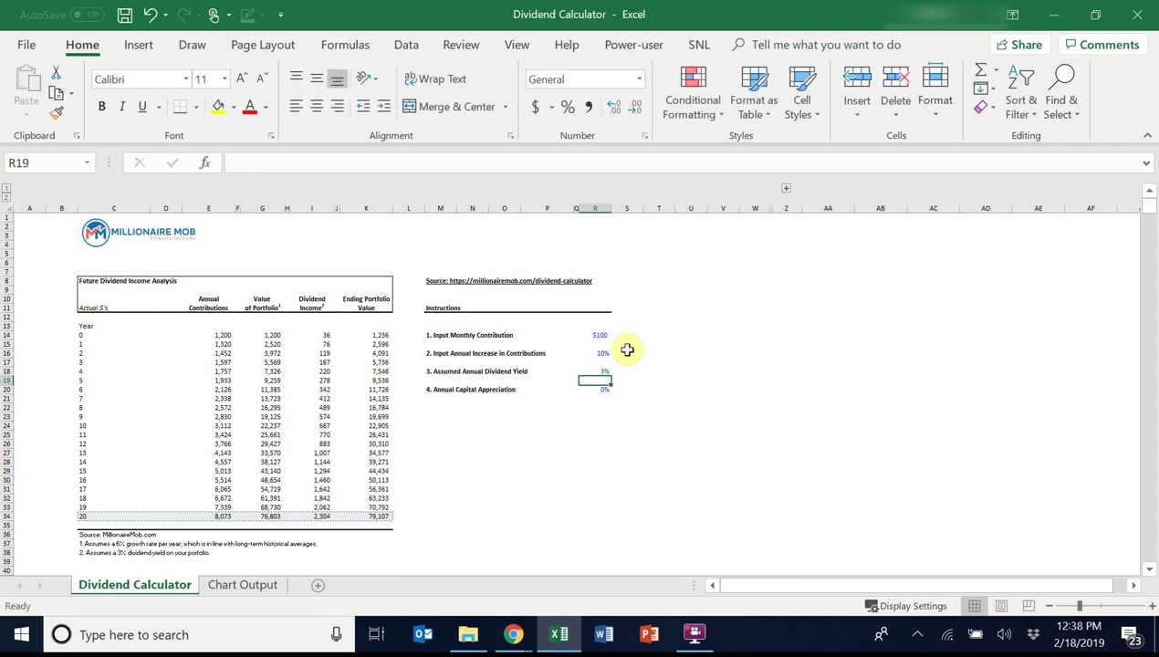
Set the annual capital appreciation to 4% and raise it to 5%
click(586, 371)
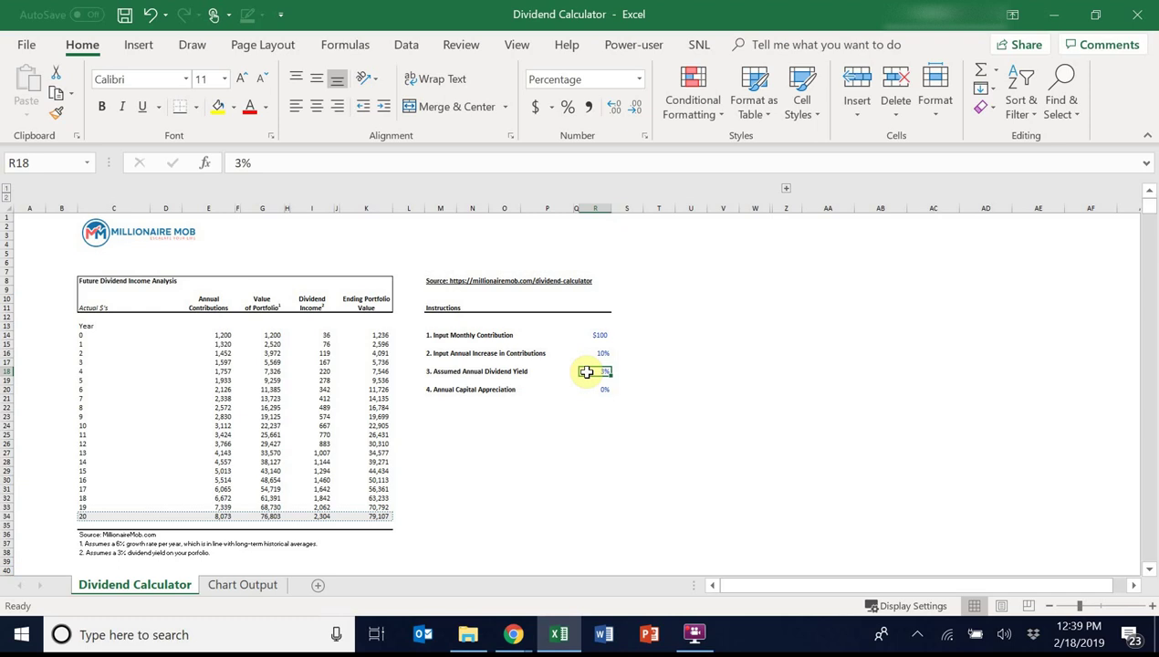
key(Down)
key(Down)
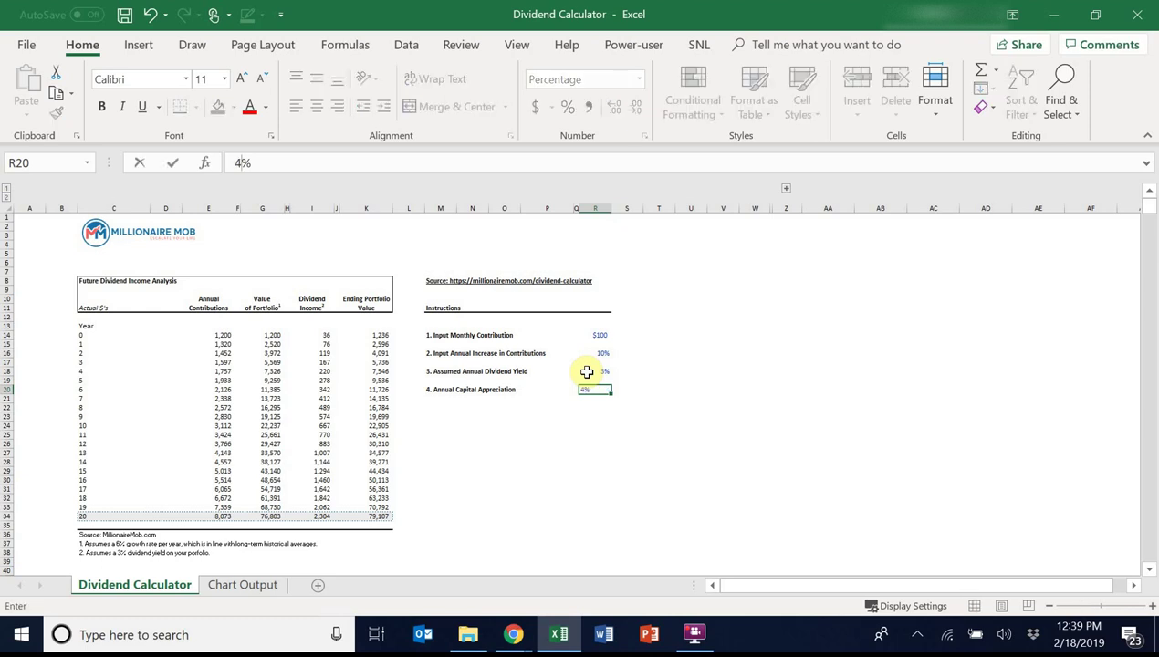
key(ctrl+Return)
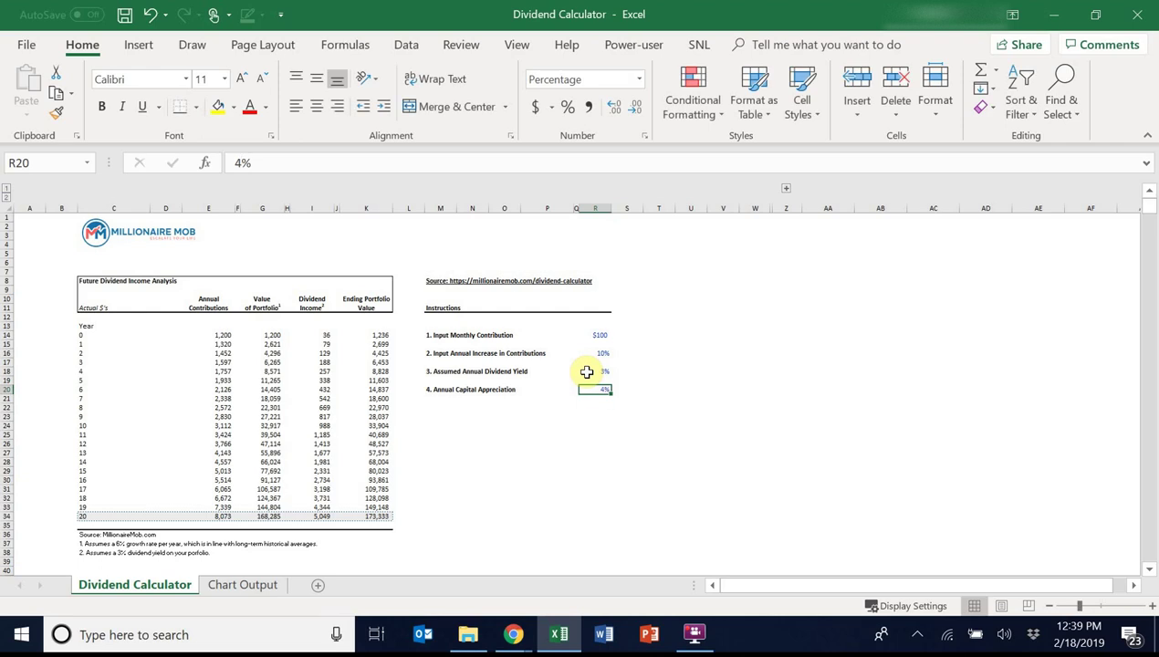
text(5)
key(Return)
key(Up)
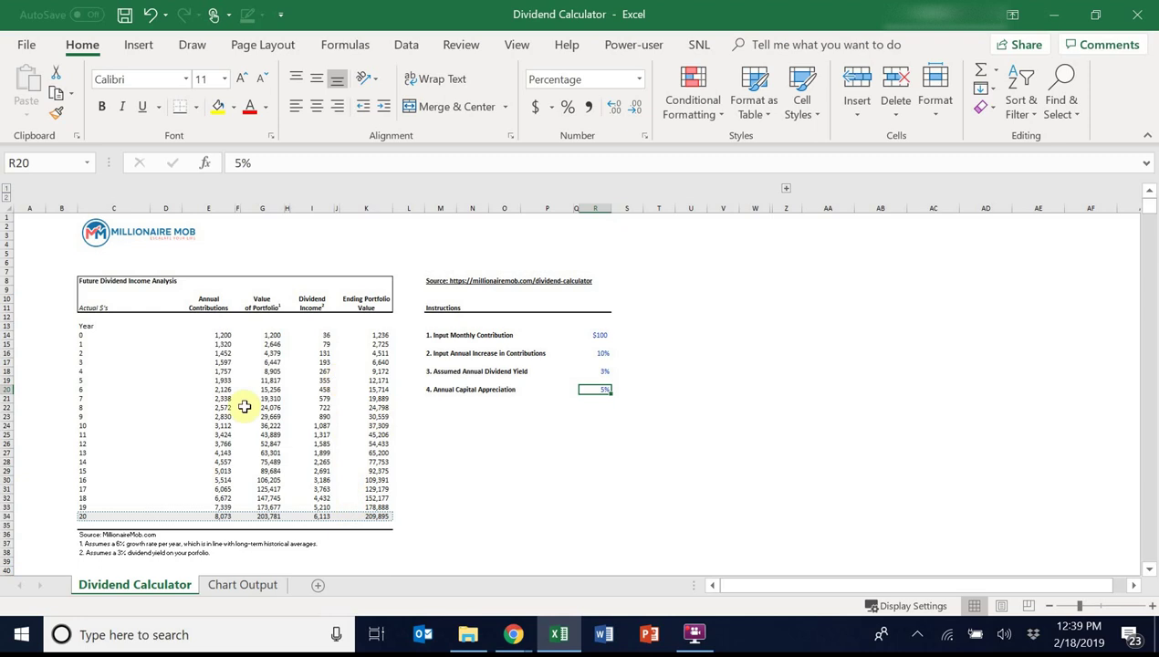
Change the monthly contribution to $200 and select the year 20 ending portfolio value
click(372, 515)
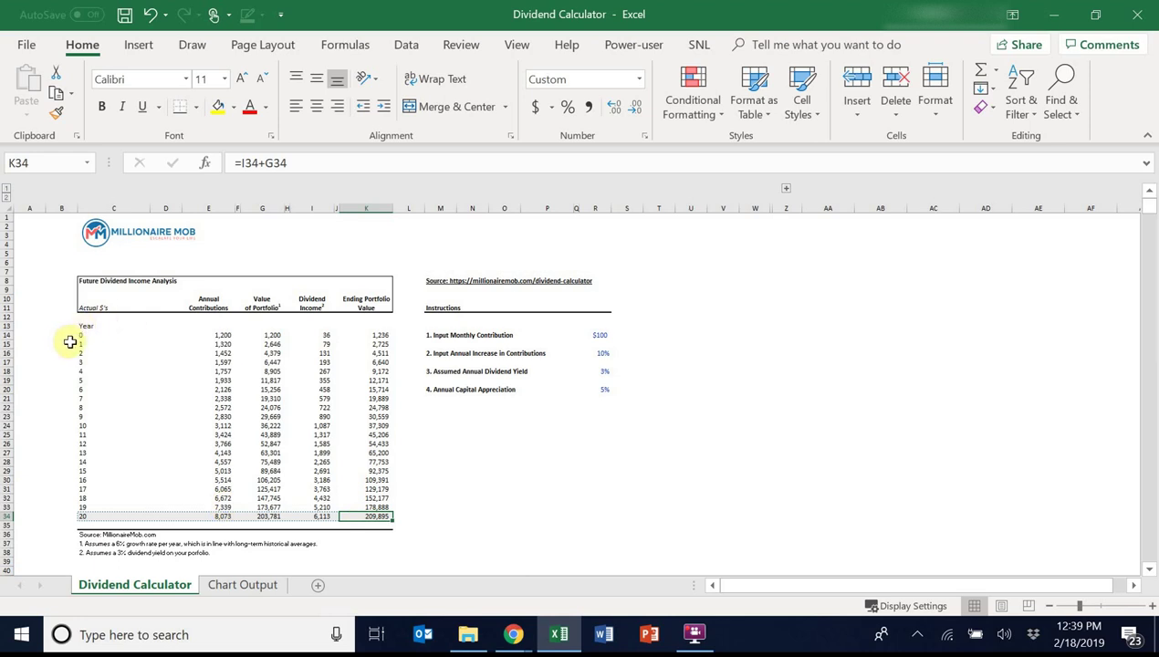
click(593, 335)
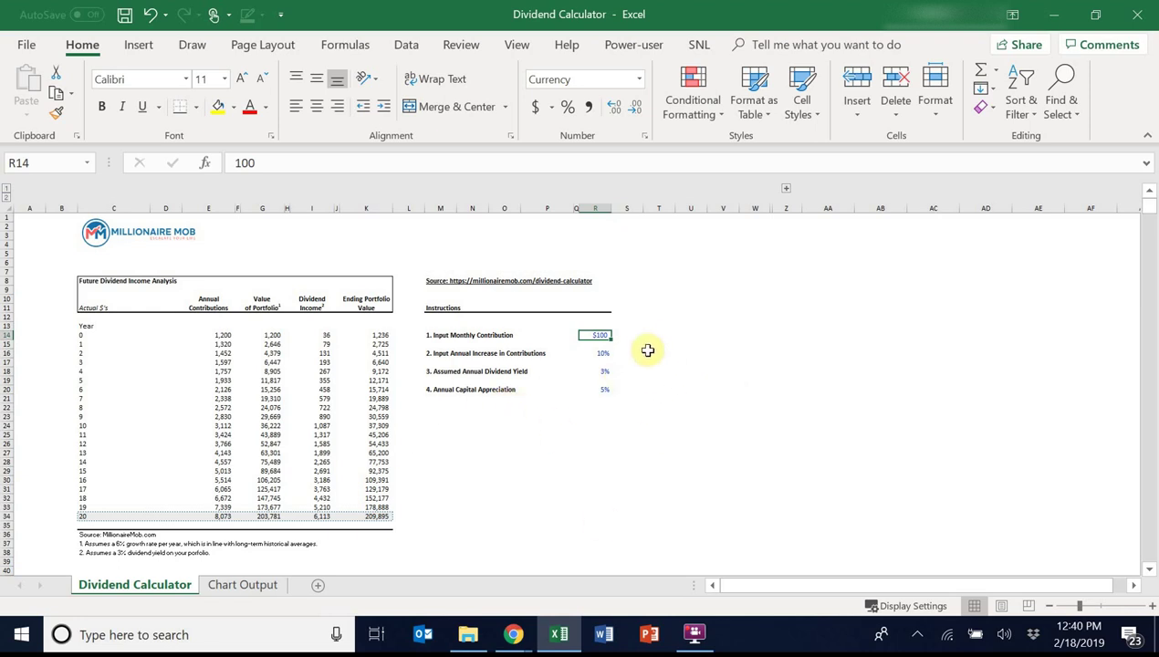
text(20)
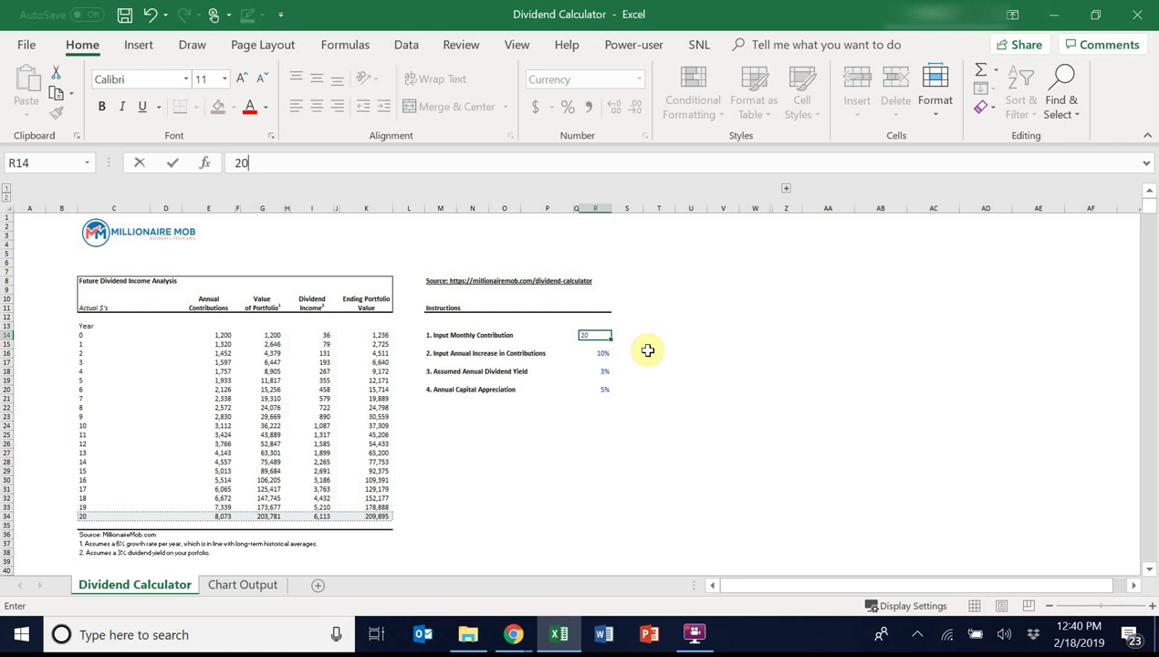
key(Return)
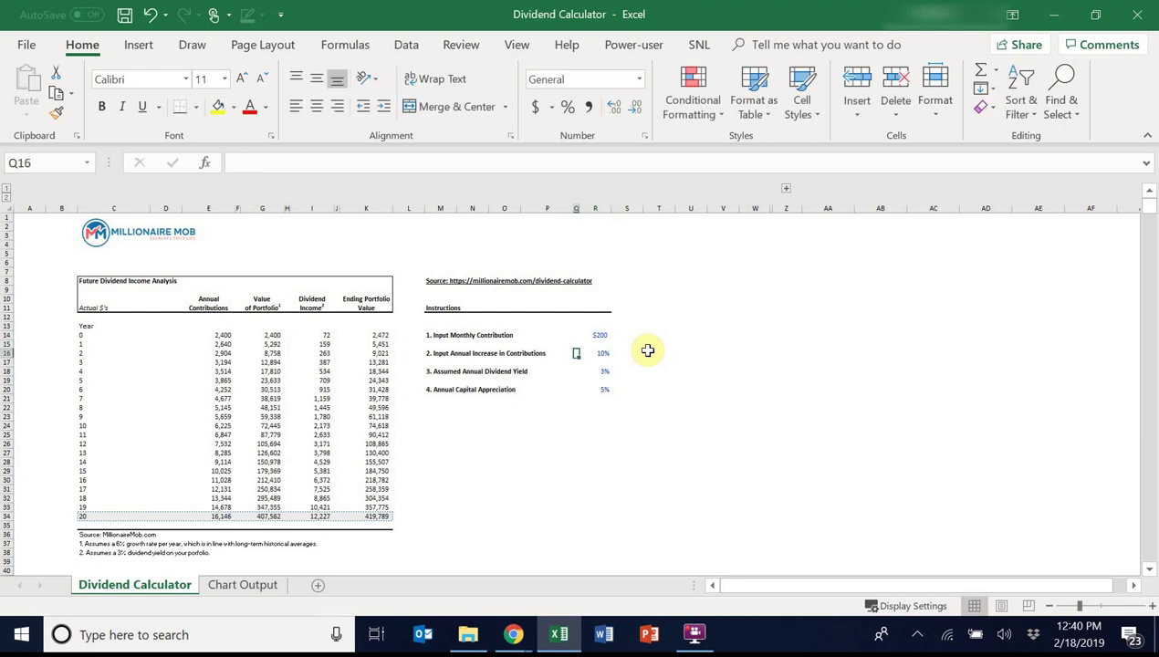
click(375, 513)
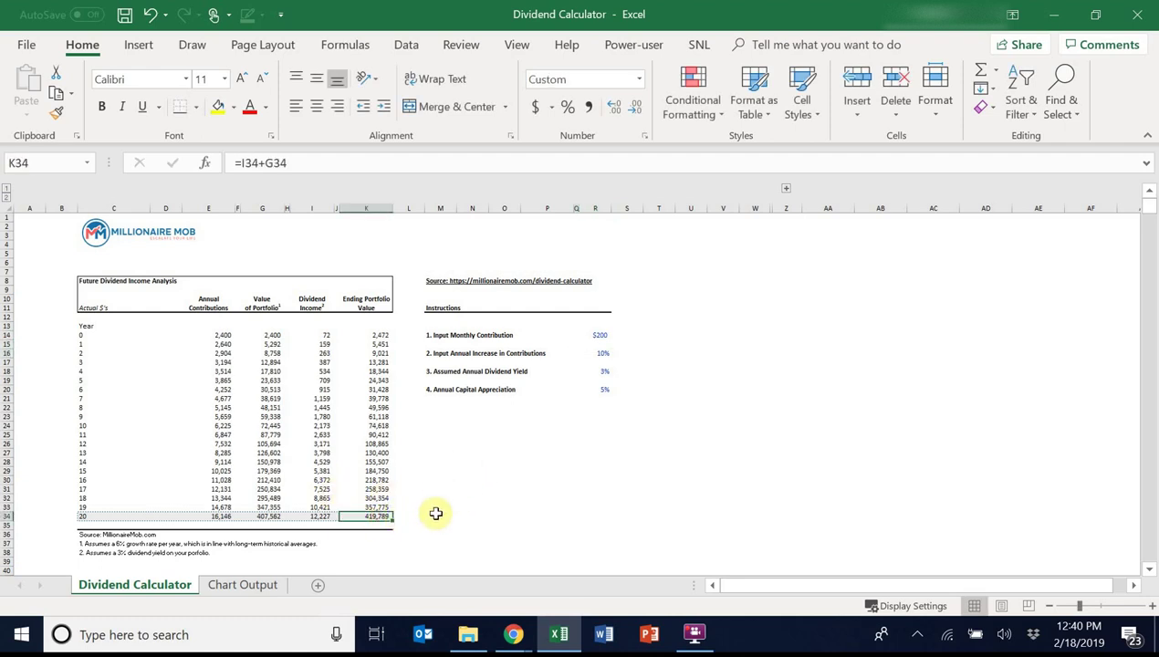
Set the annual increase in contributions to 25%
click(595, 354)
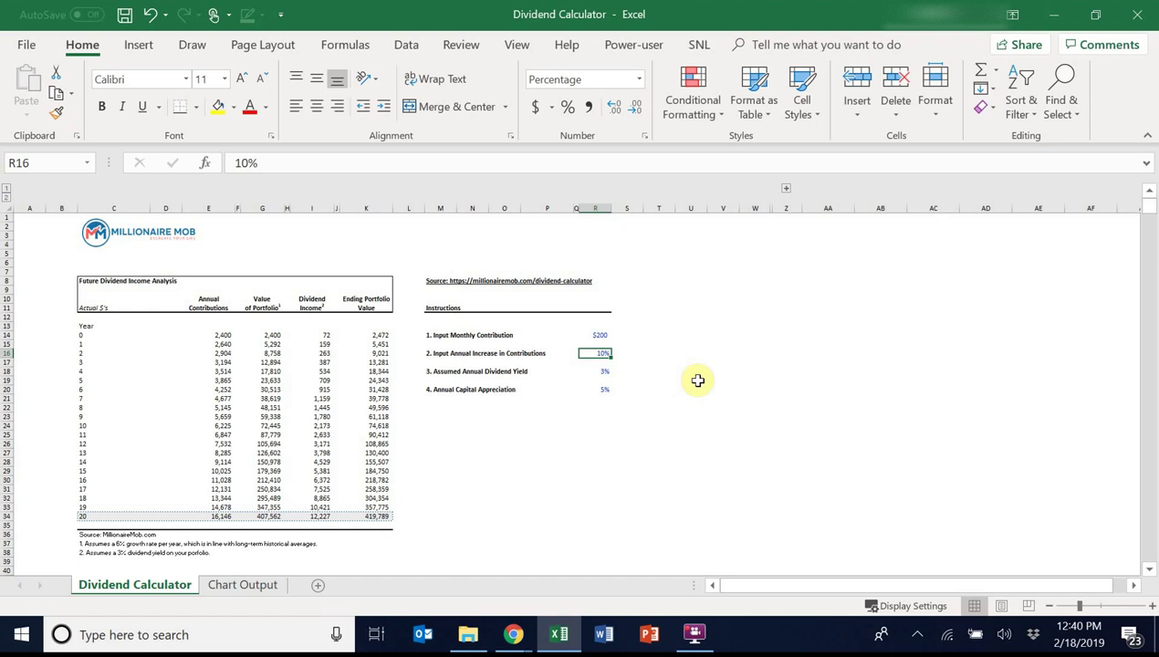
text(25)
key(Return)
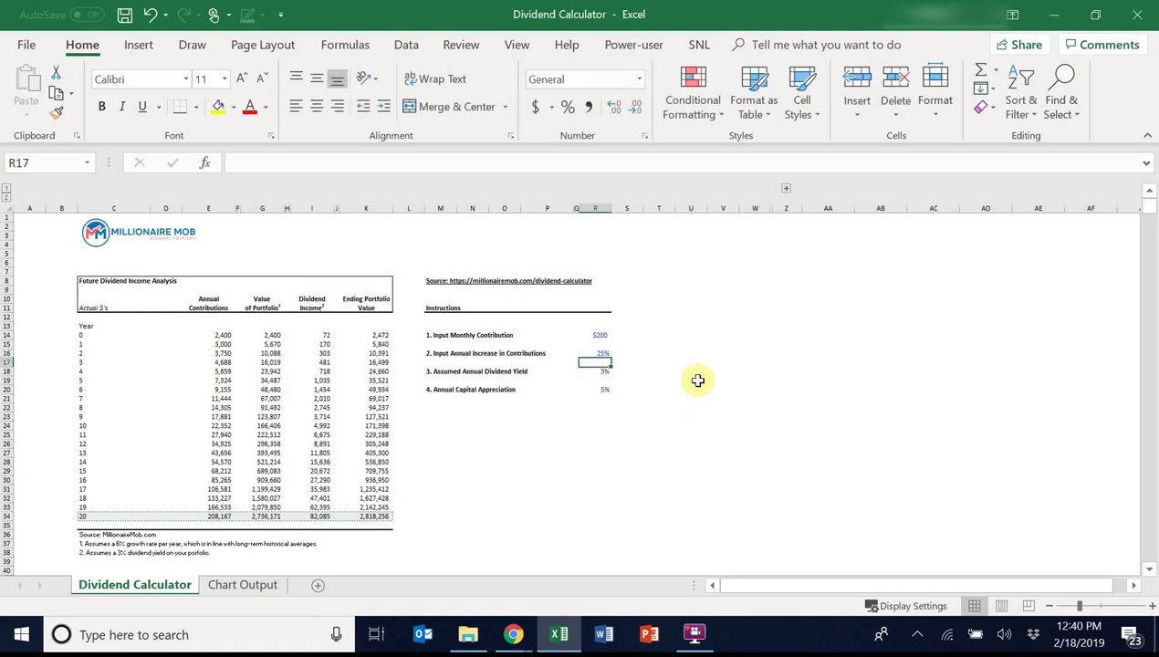
key(Up)
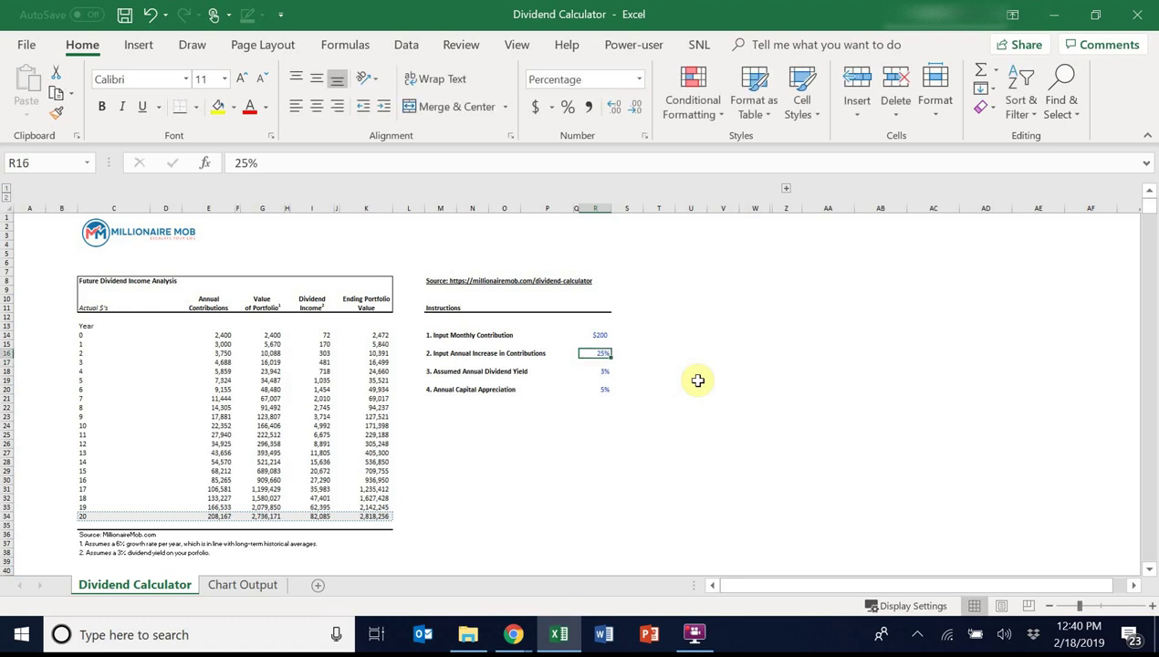
Examine the yield and appreciation assumptions, the year 20 dividend income and ending portfolio value, and the annual contributions for years 13 to 20
click(597, 371)
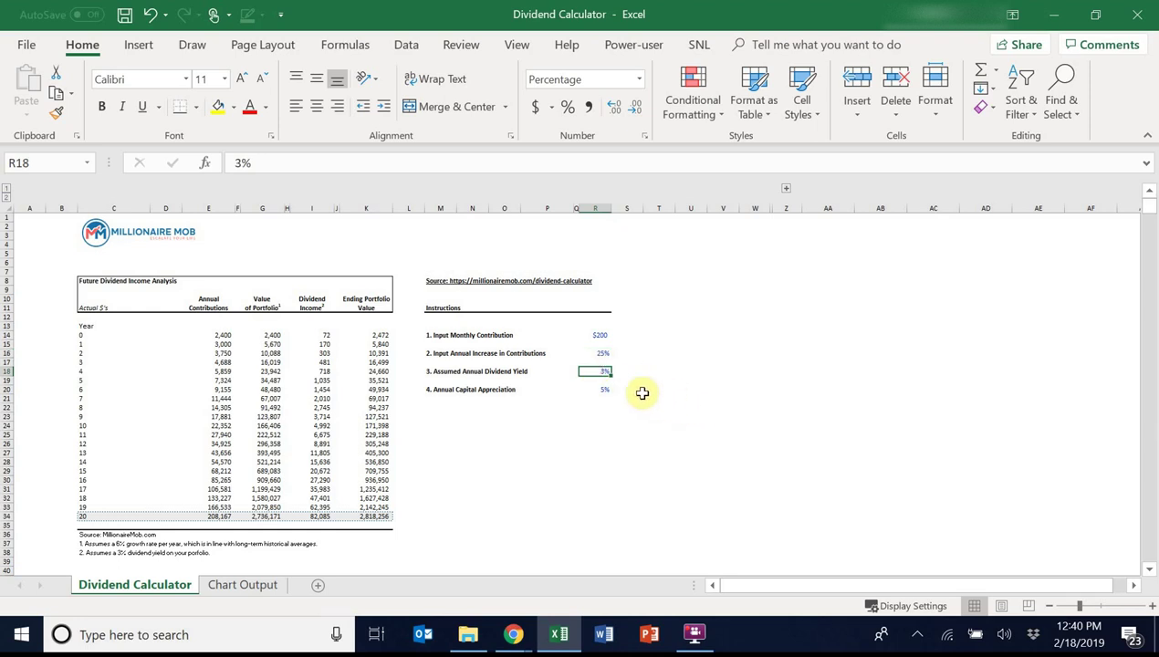
click(602, 398)
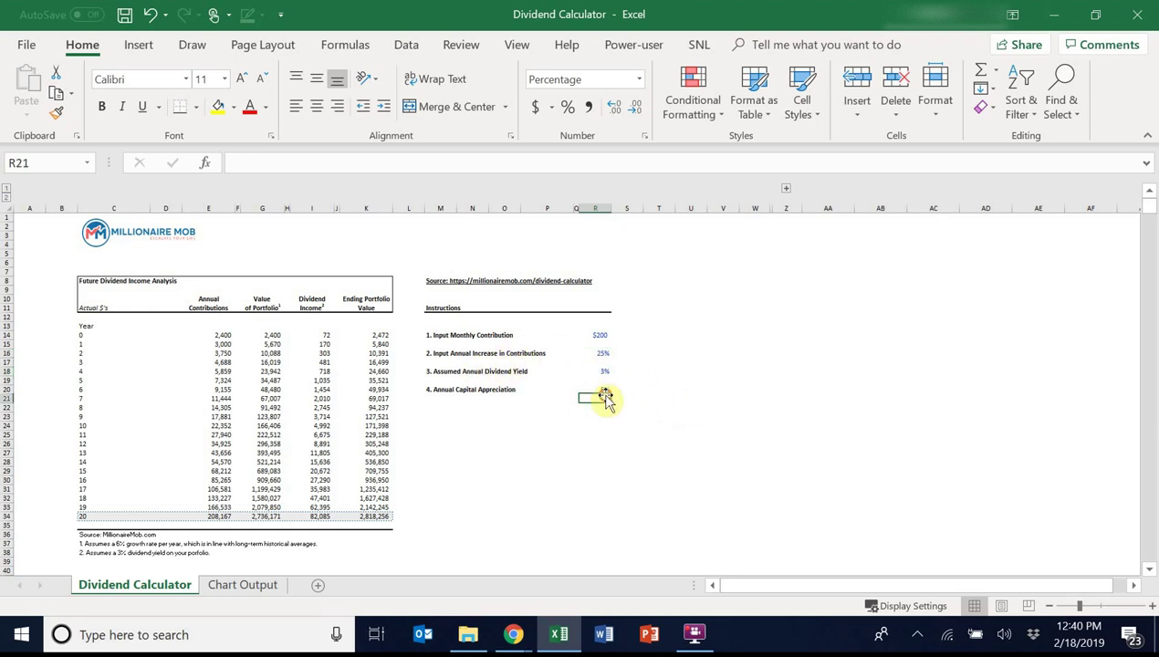
click(600, 363)
click(391, 516)
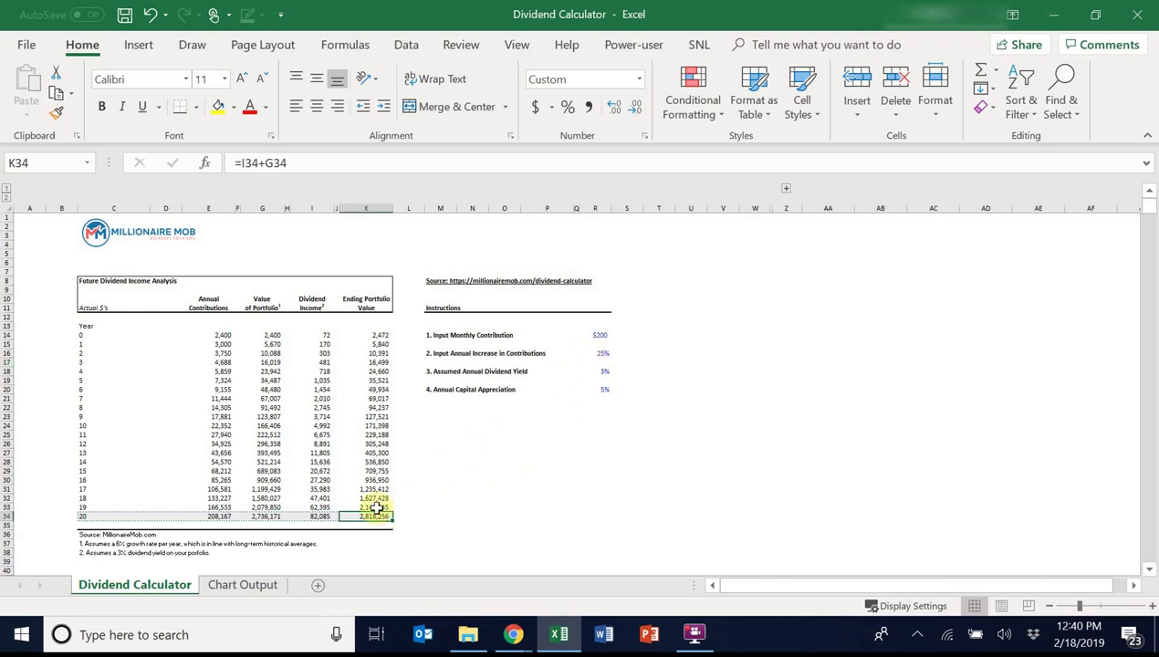
drag(315, 516, 373, 528)
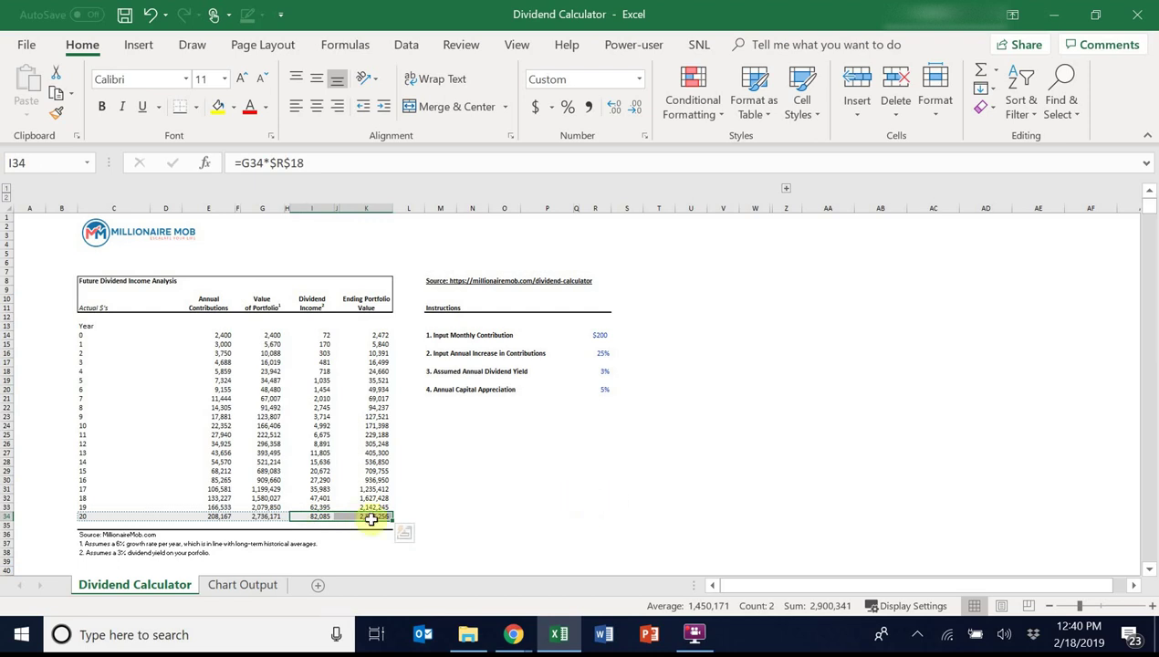
click(318, 516)
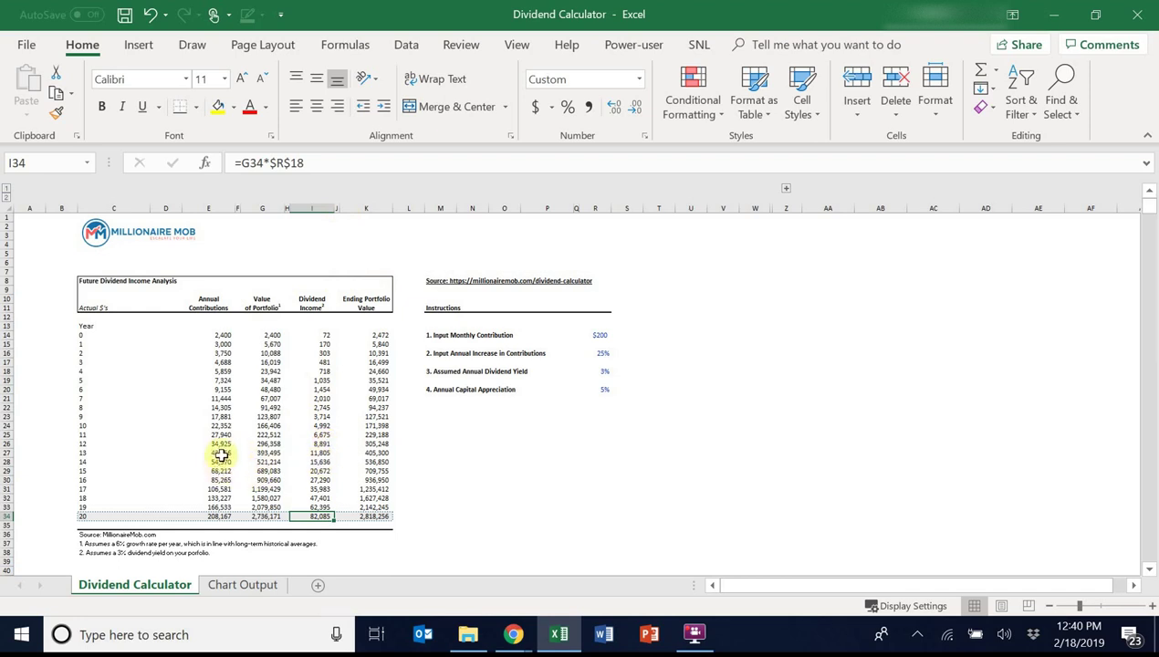
drag(213, 452, 204, 517)
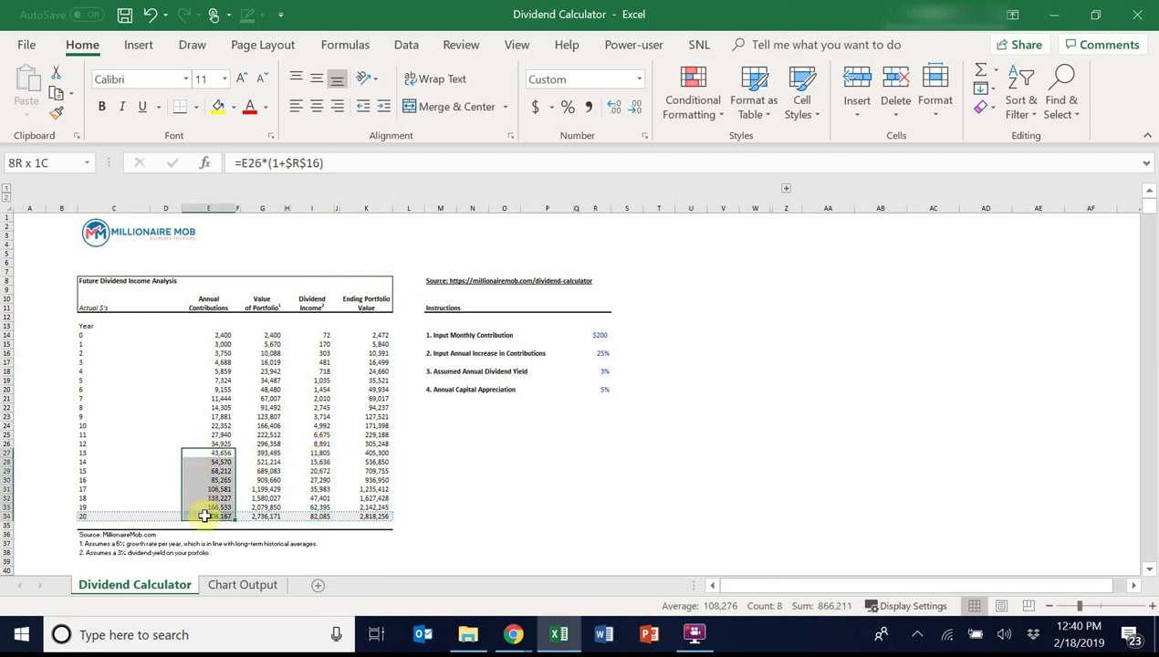
click(214, 452)
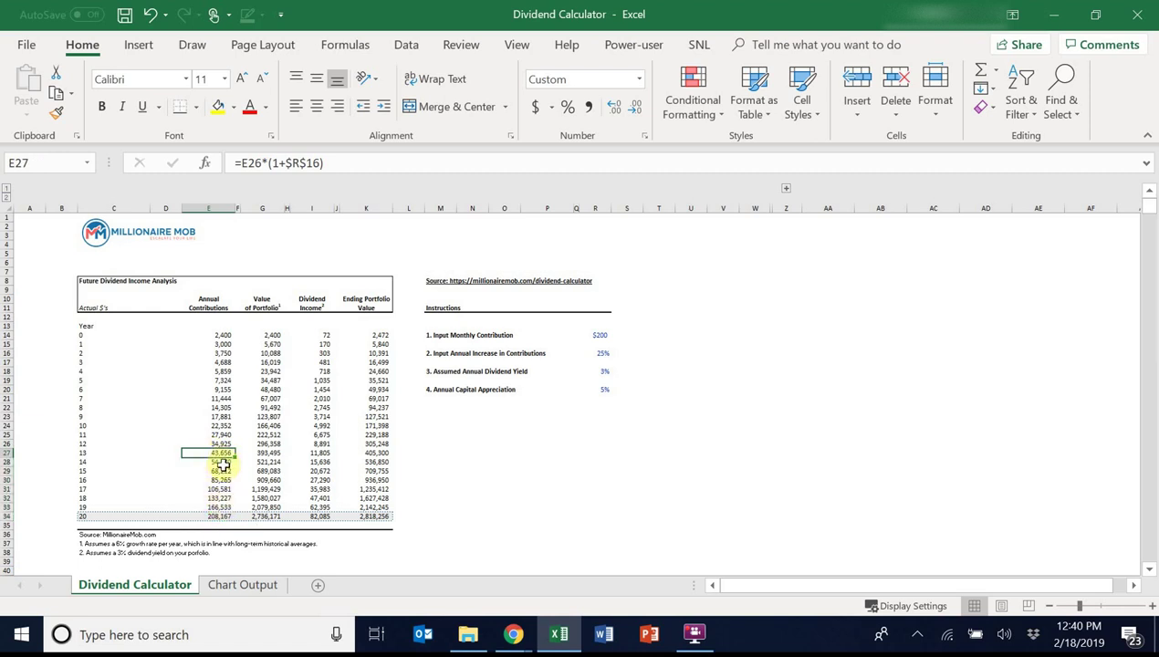
Replace the year 14 annual contribution in E28 with the absolute reference =$E$27, holding it at the year 13 amount
click(224, 470)
click(218, 462)
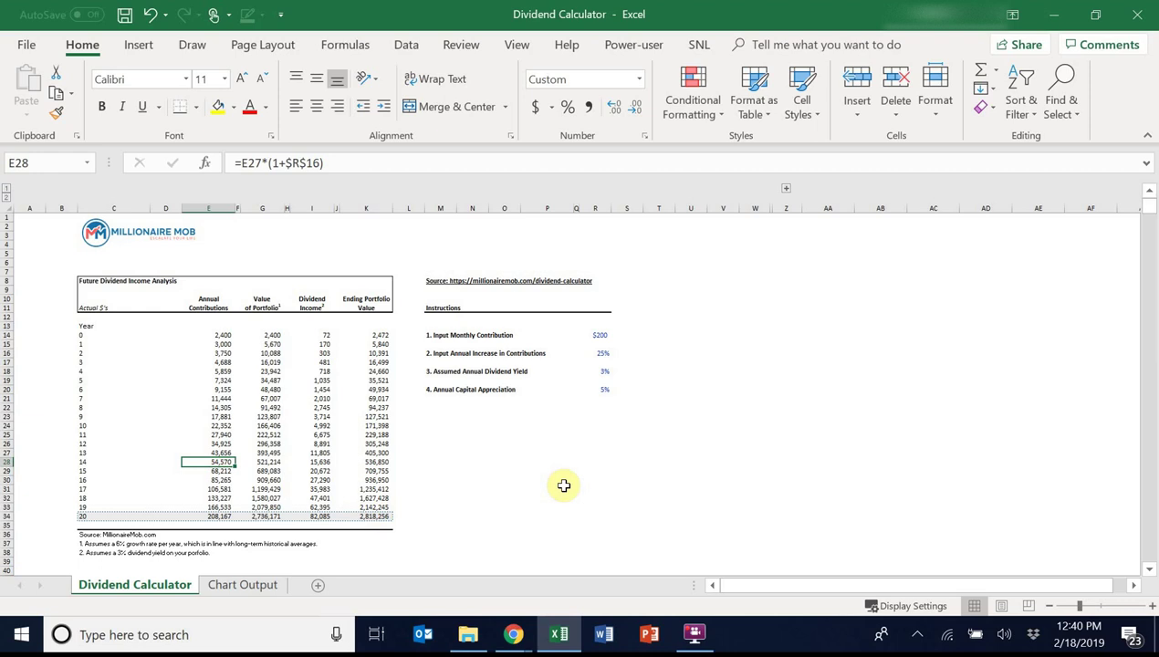
text(=)
key(Up)
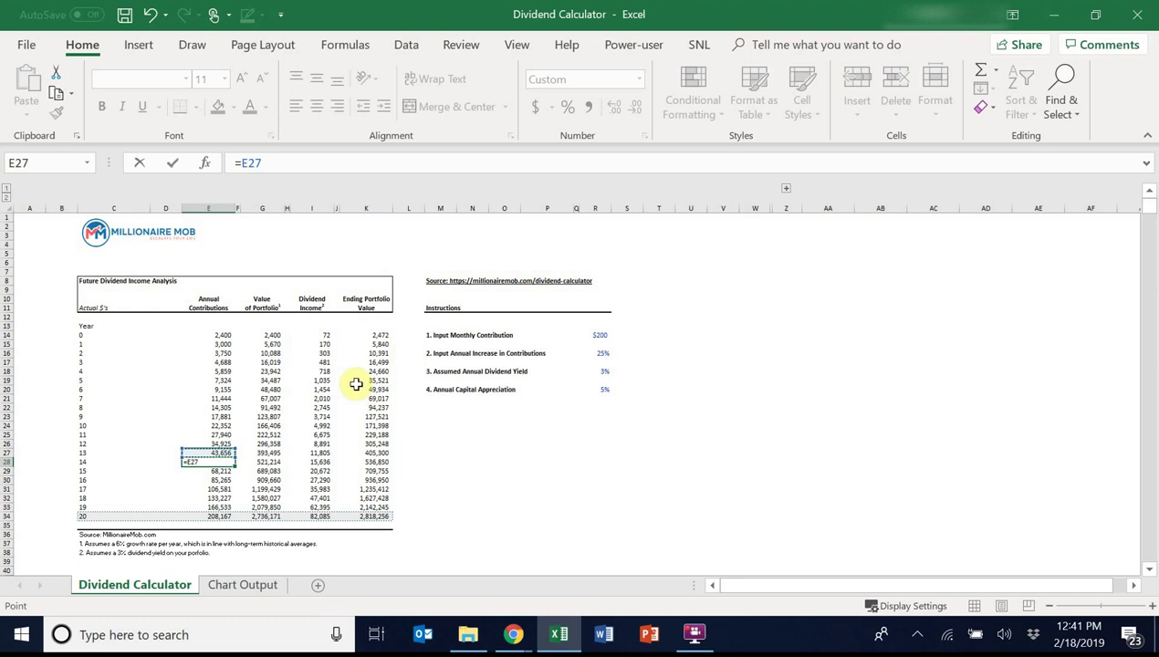
click(240, 157)
text($E$)
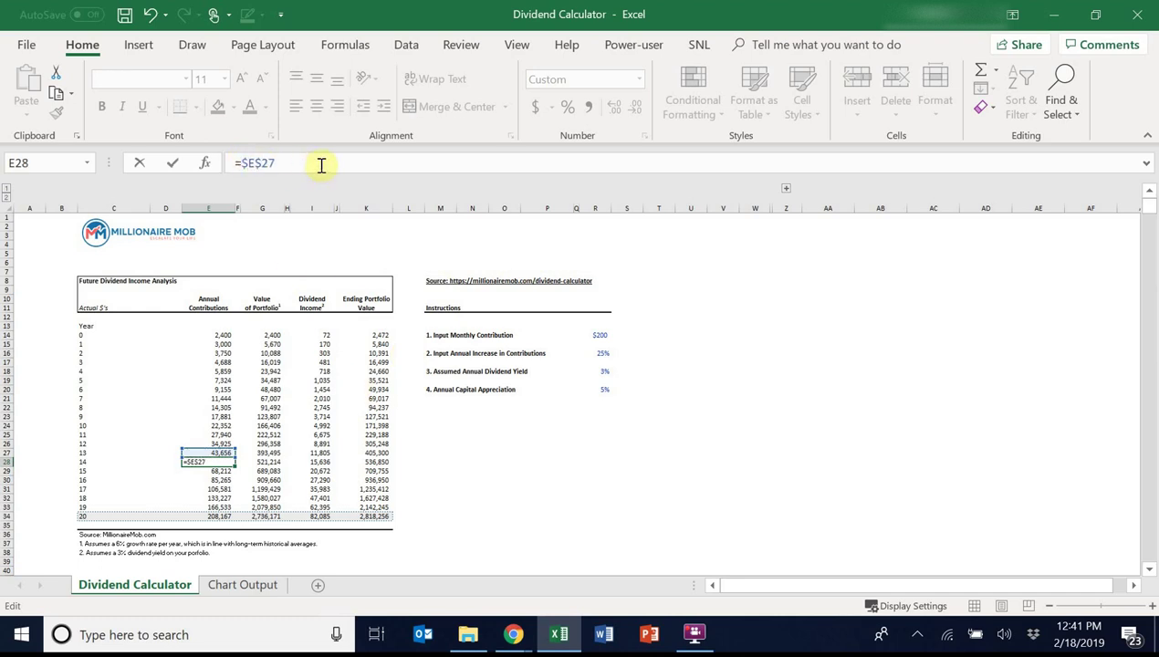
key(ctrl+Return)
Copy the year 14 contribution formula down the Annual Contributions column through year 20
key(ctrl+c)
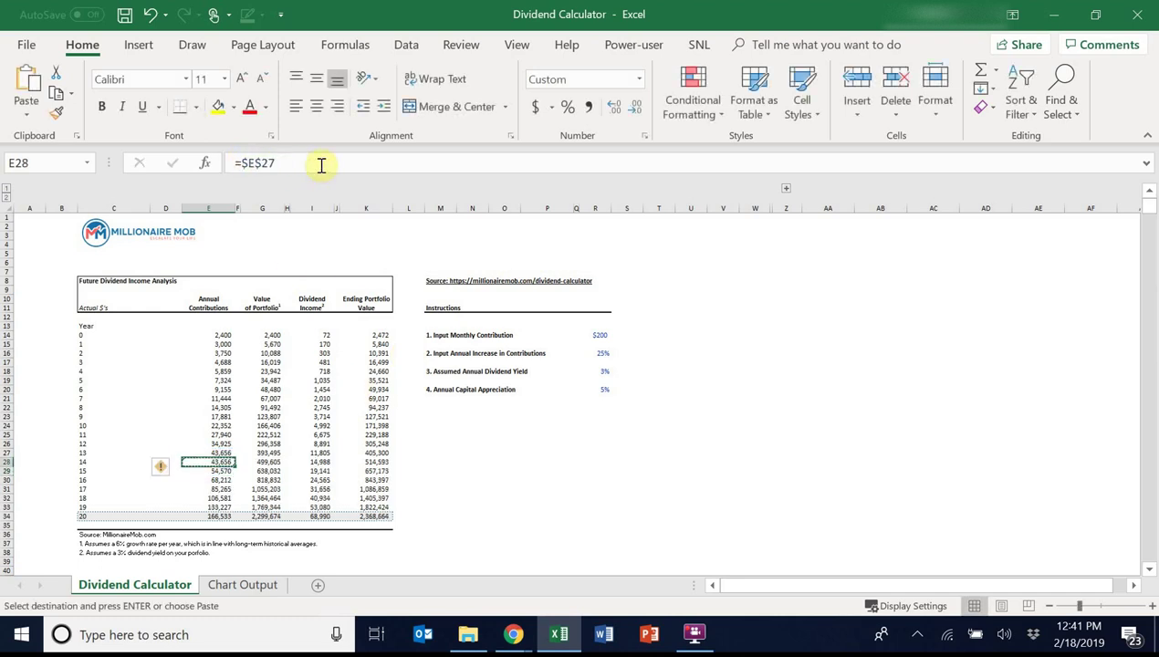
key(ctrl+shift+Down)
key(ctrl+v)
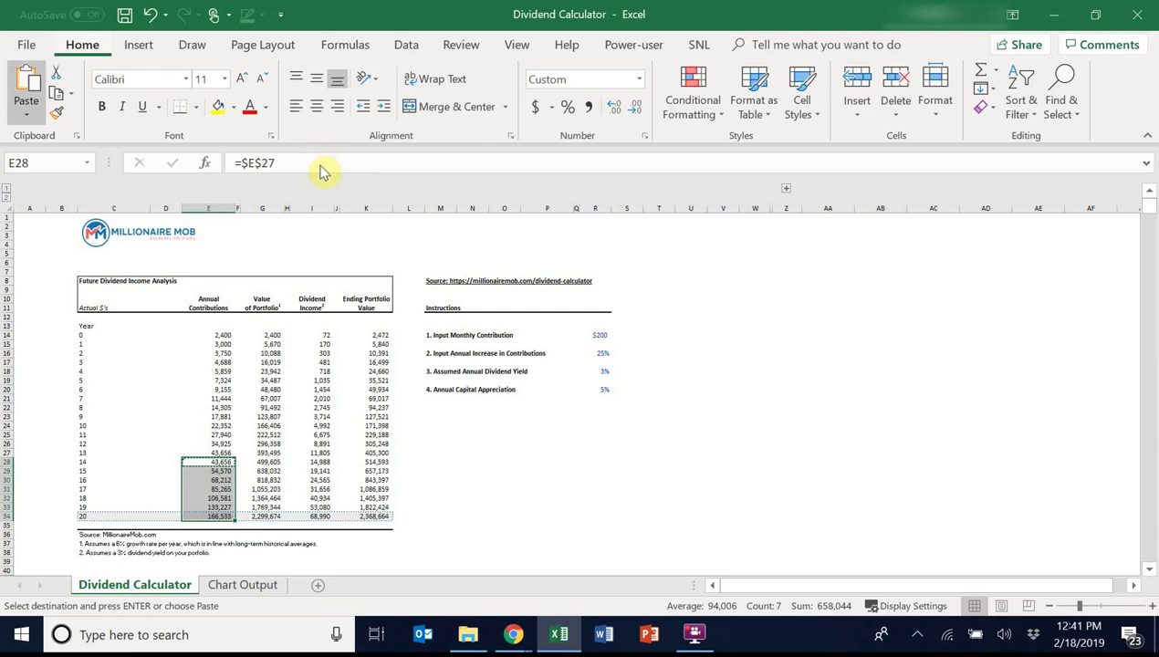
Paste the =$E$27 formula through the year 20 contribution, and check the year 20 ending portfolio value and dividend income
key(ctrl+v)
key(Right)
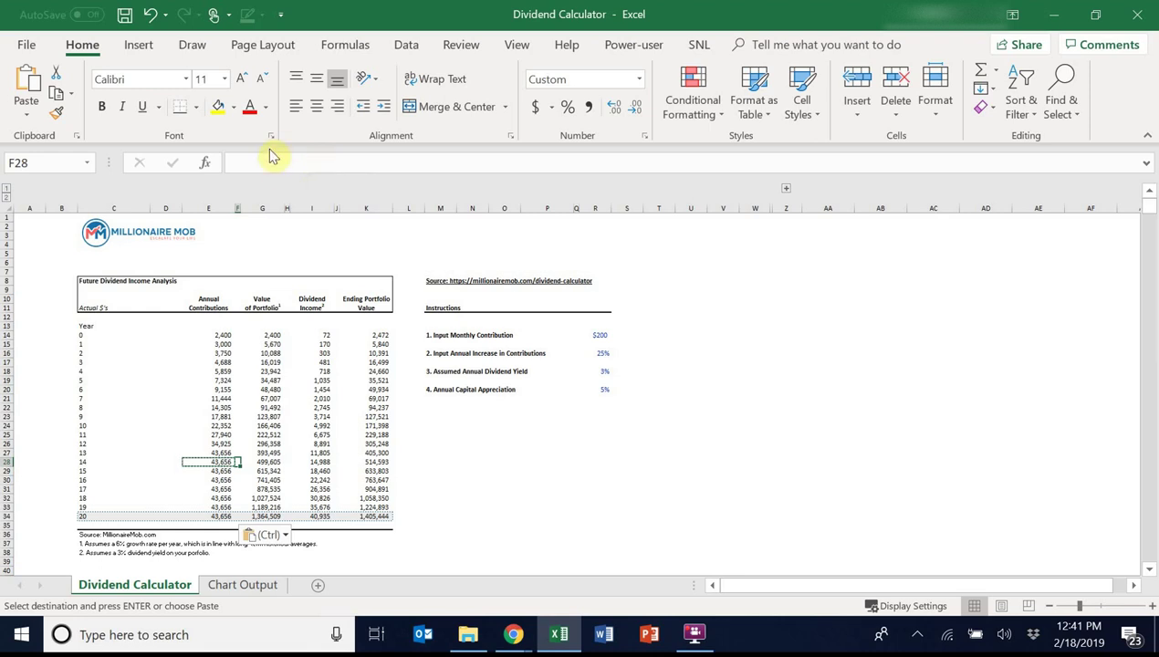
click(229, 460)
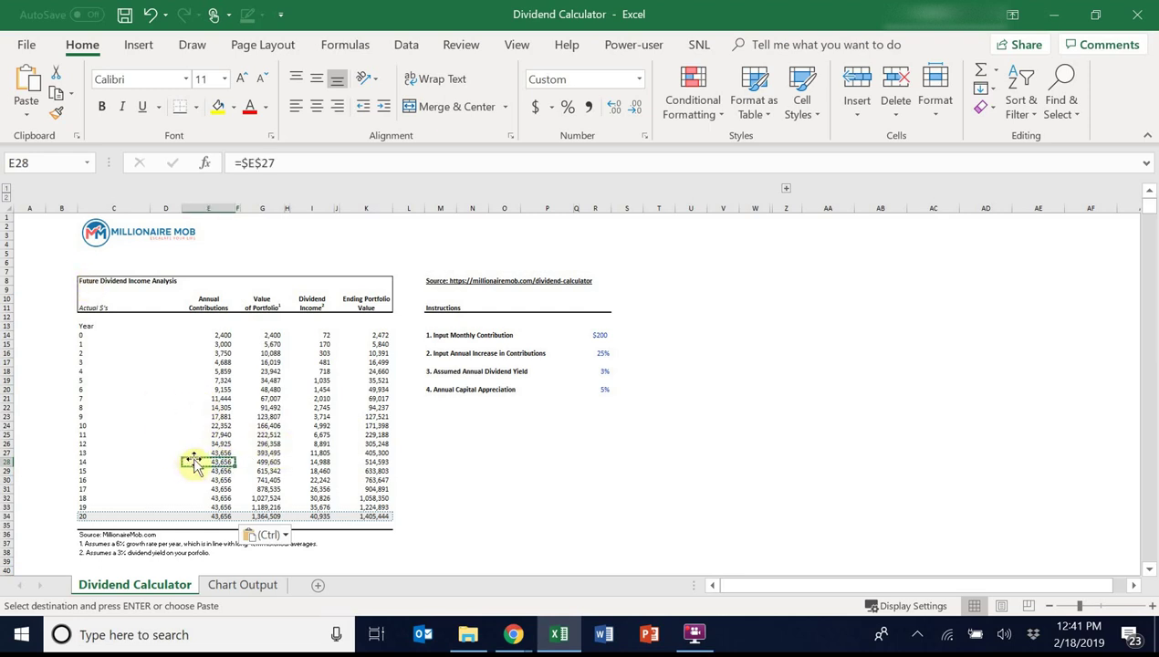
click(239, 460)
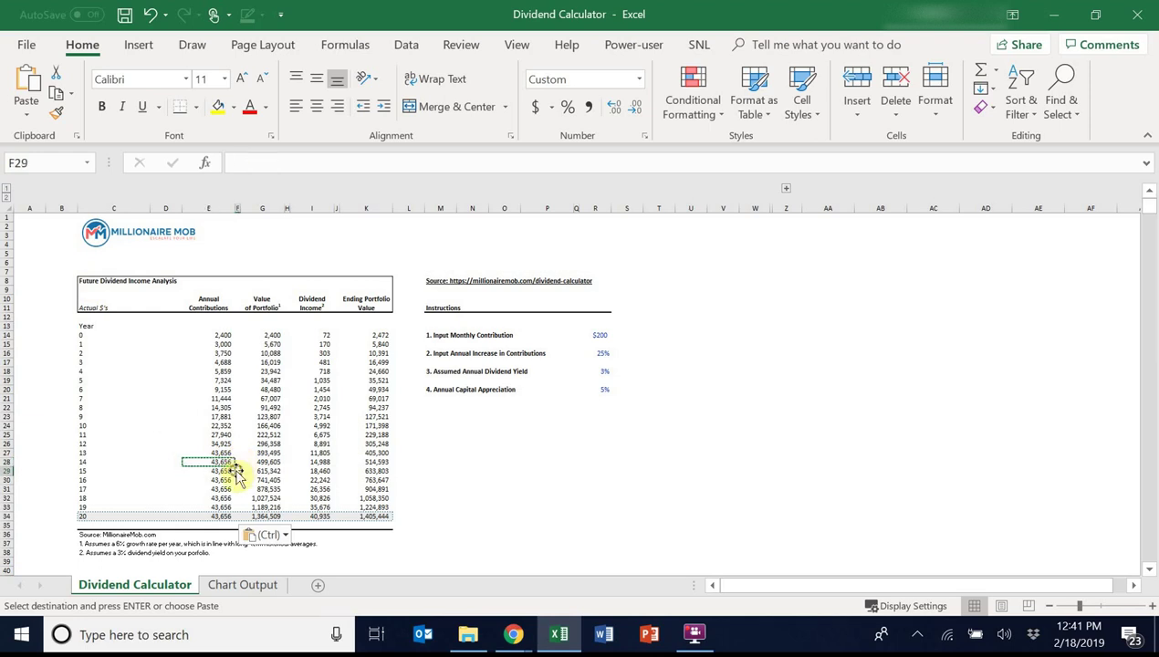
key(Left)
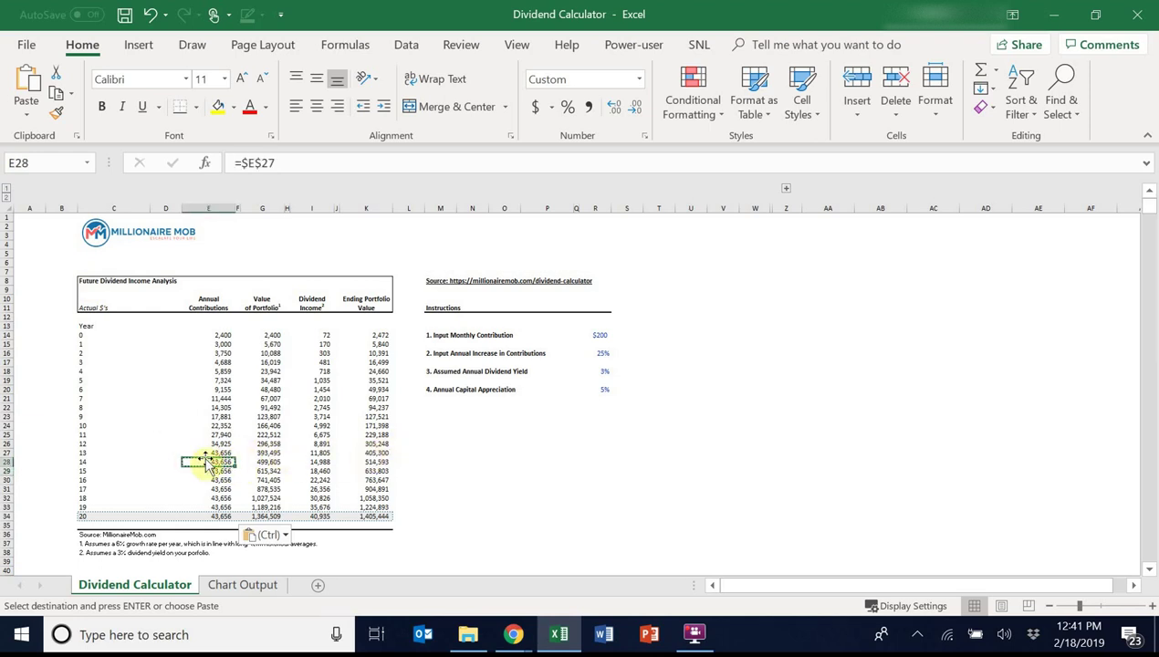
click(365, 508)
click(372, 516)
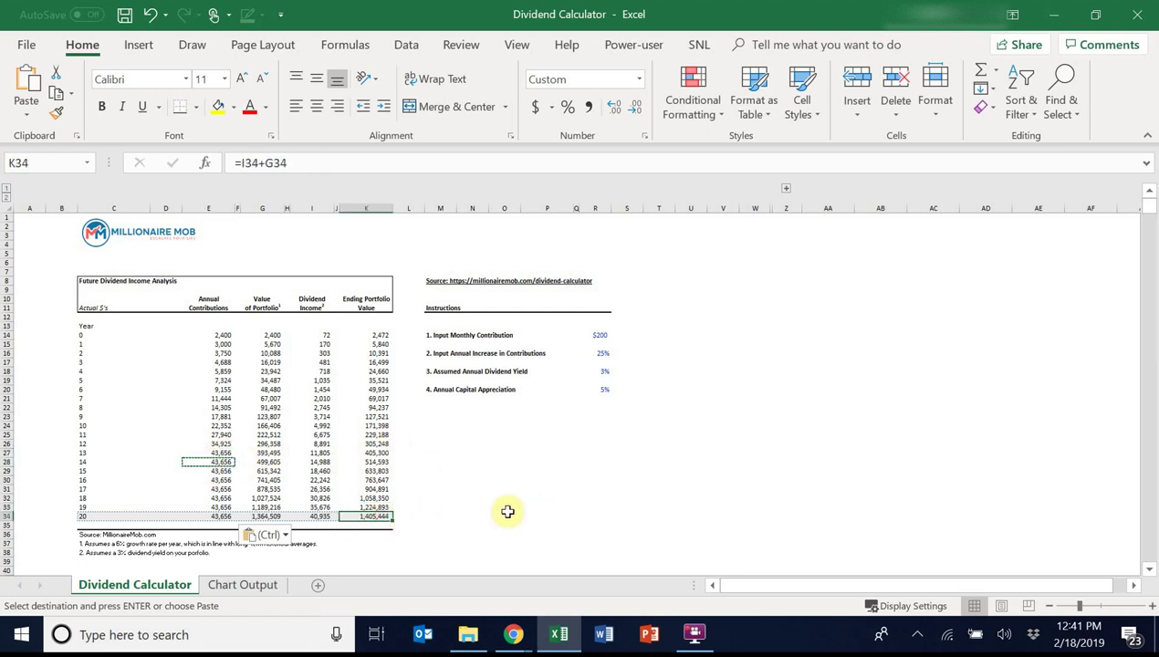
click(315, 516)
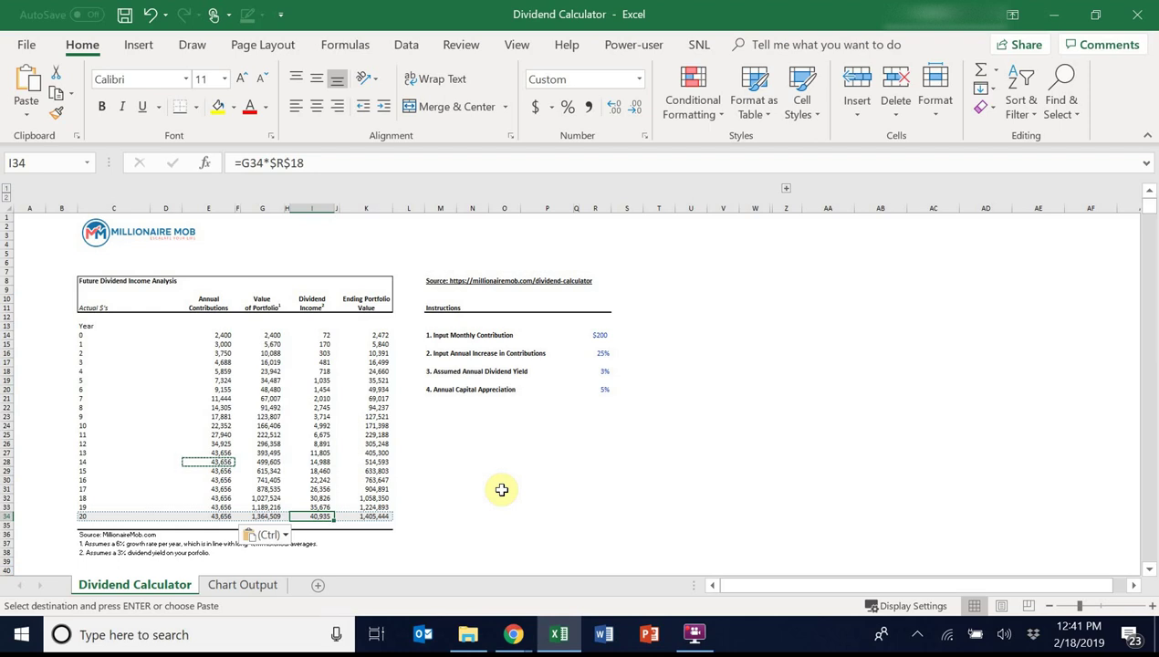
Undo the contribution cap starting in year 14, and check the year 0 and year 1 contribution formulas
key(ctrl+z)
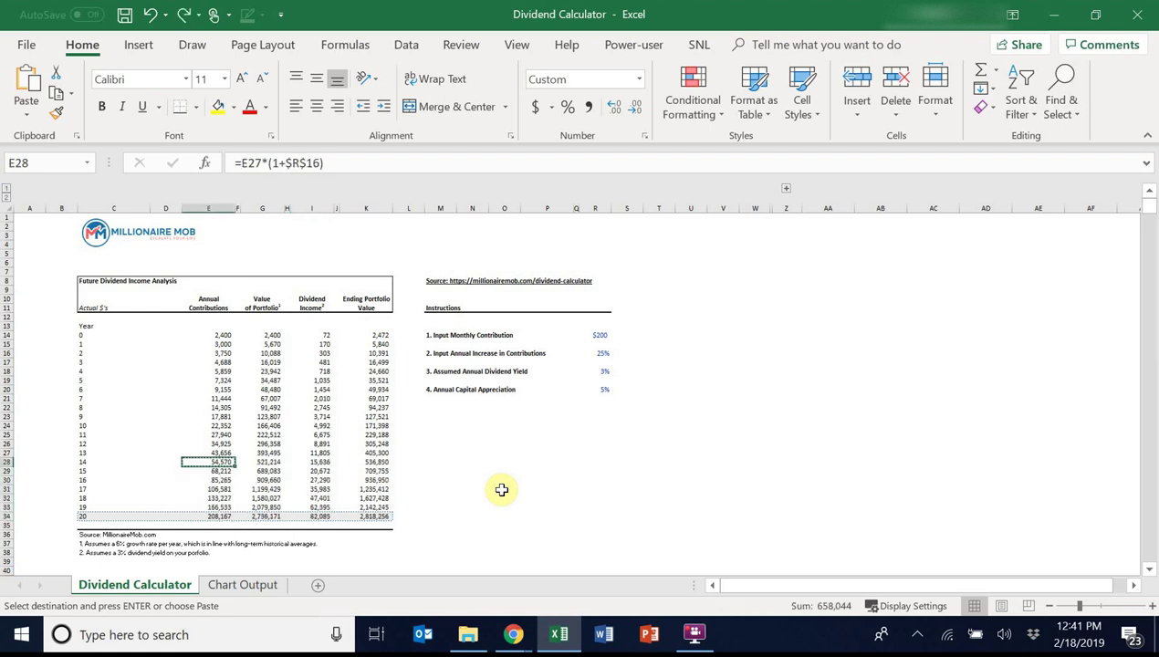
key(Escape)
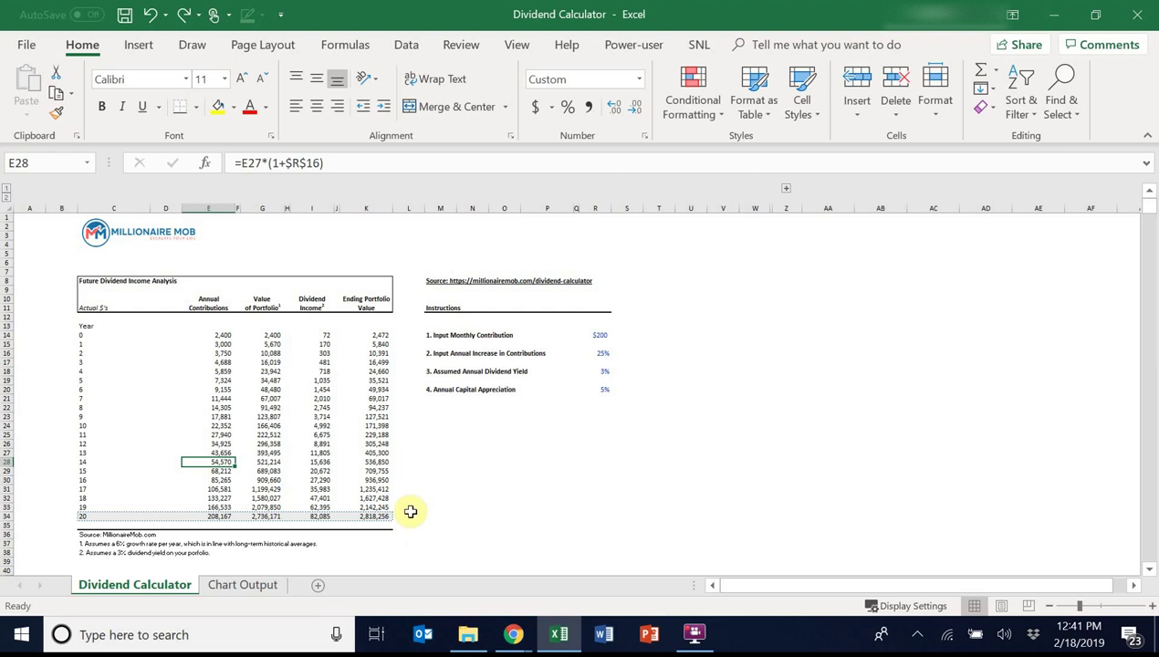
click(236, 334)
click(221, 336)
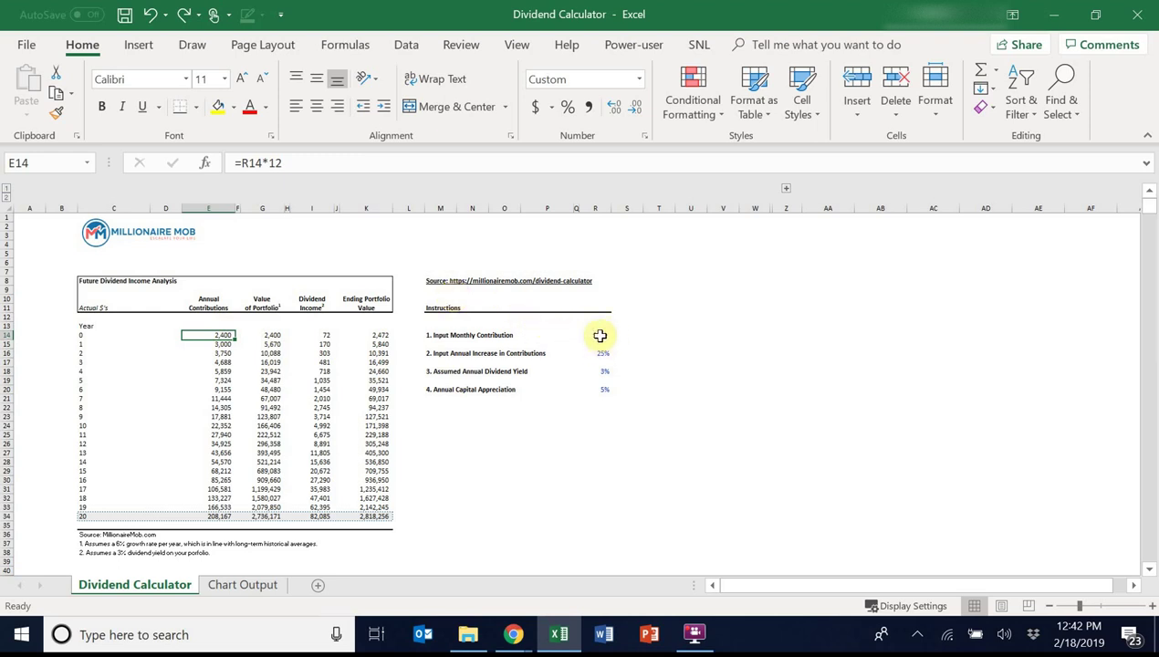
click(221, 344)
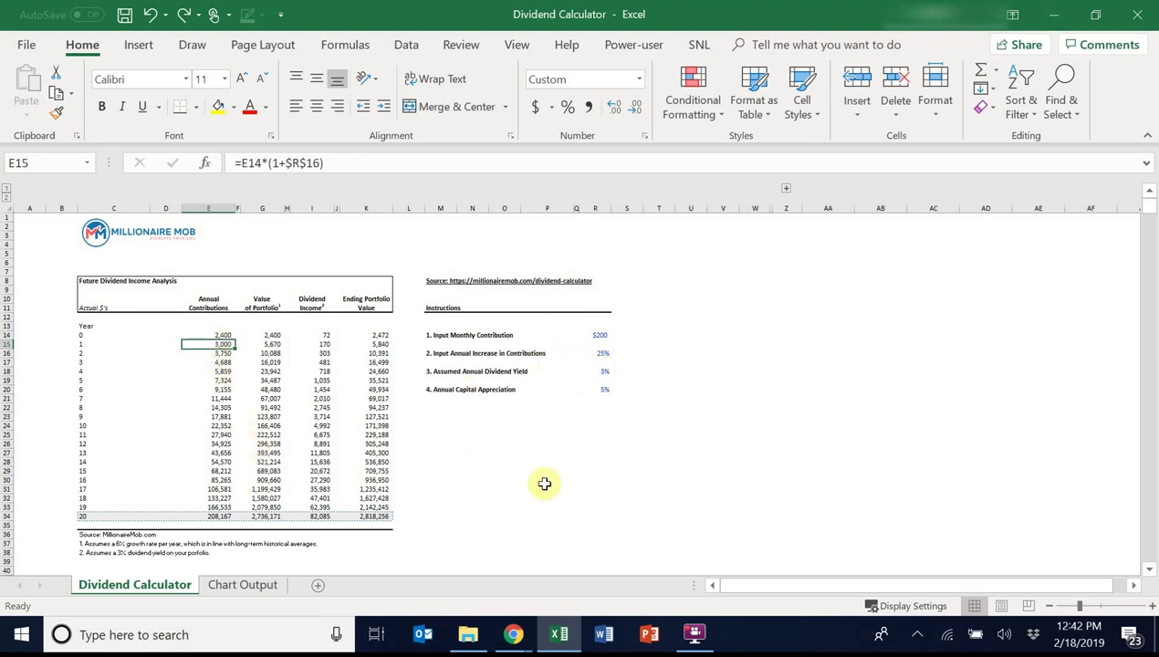
Replace the year 0 annual contribution in E14 with a fixed amount of 10,000
click(224, 336)
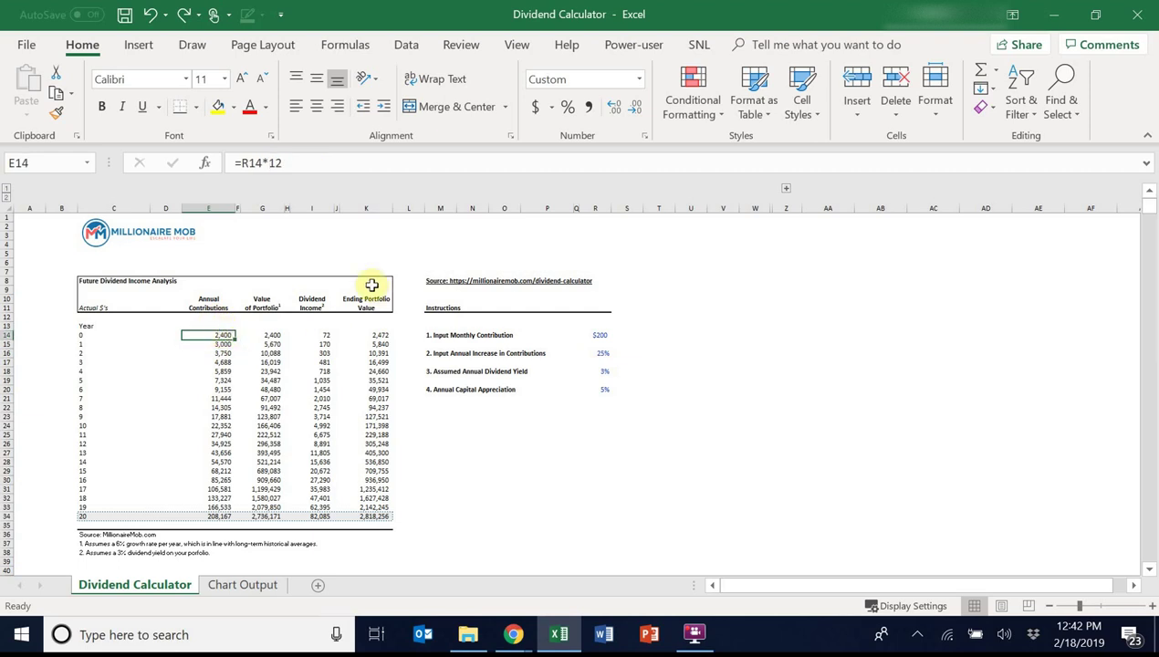
text(50)
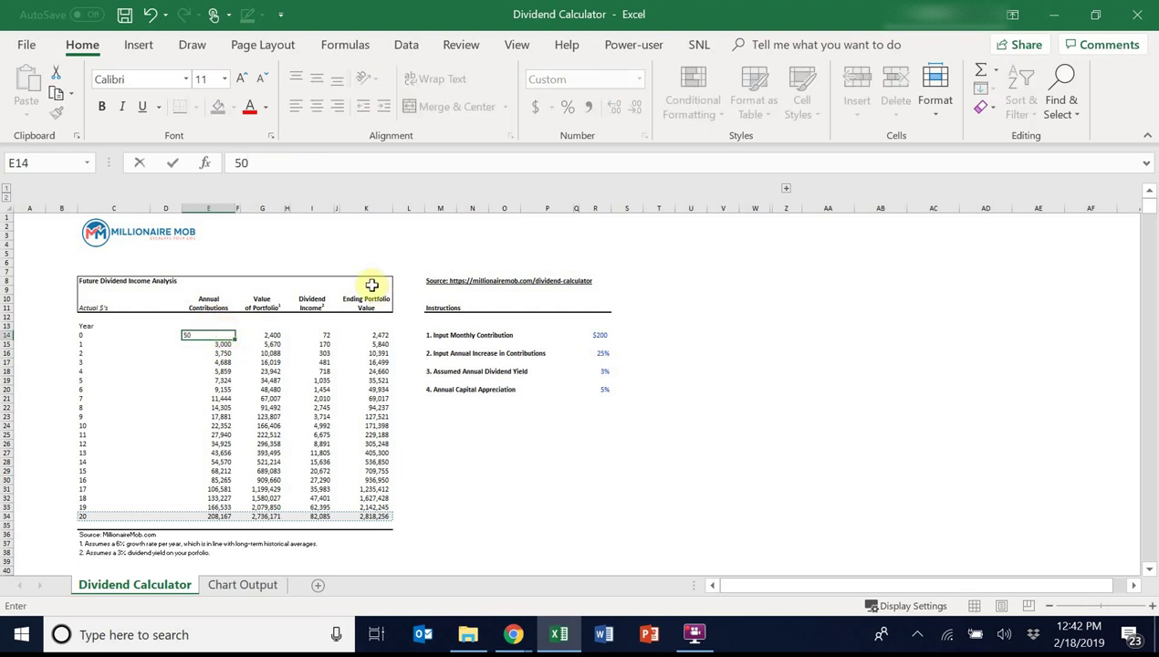
text(,000)
key(Return)
key(Up)
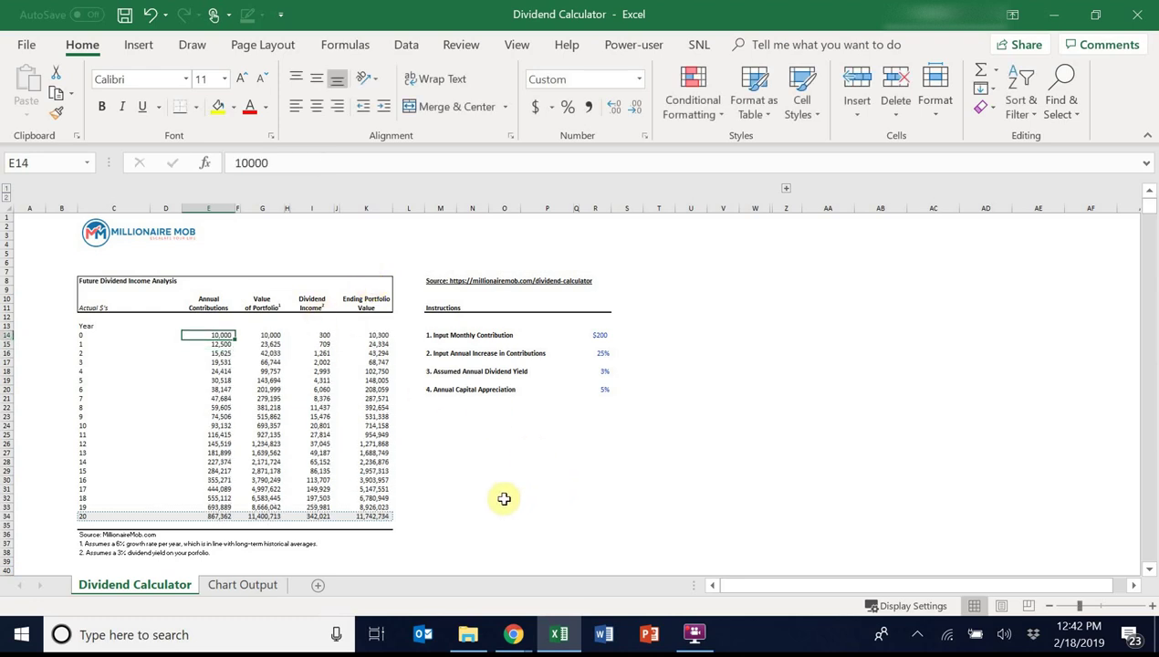
click(221, 372)
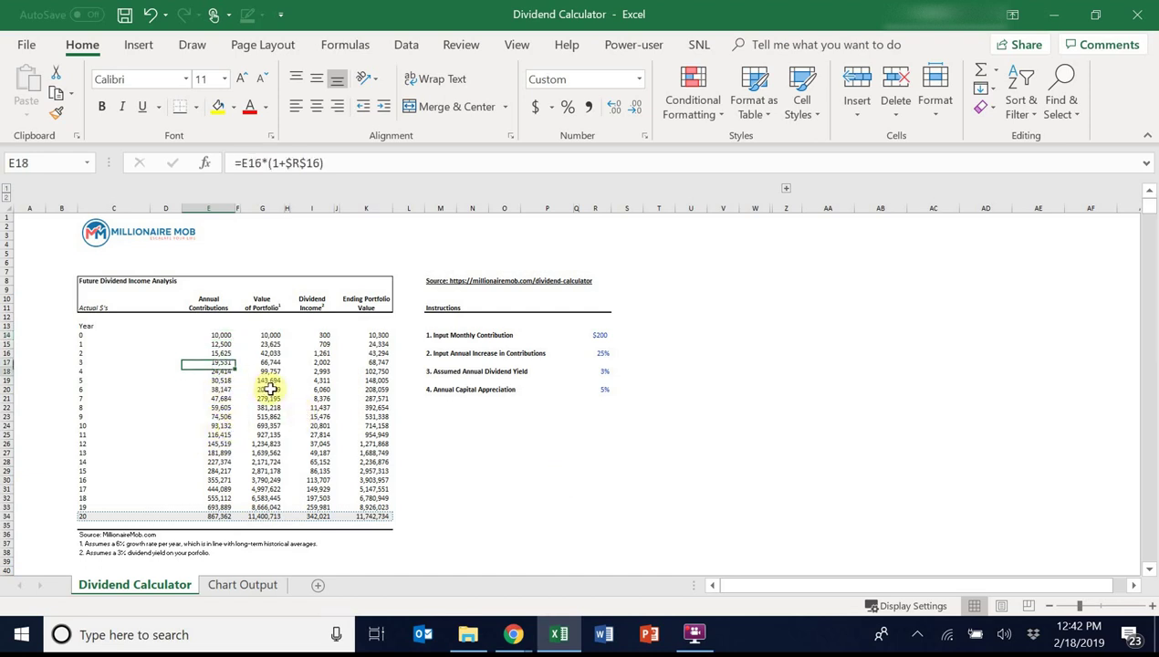
key(Up)
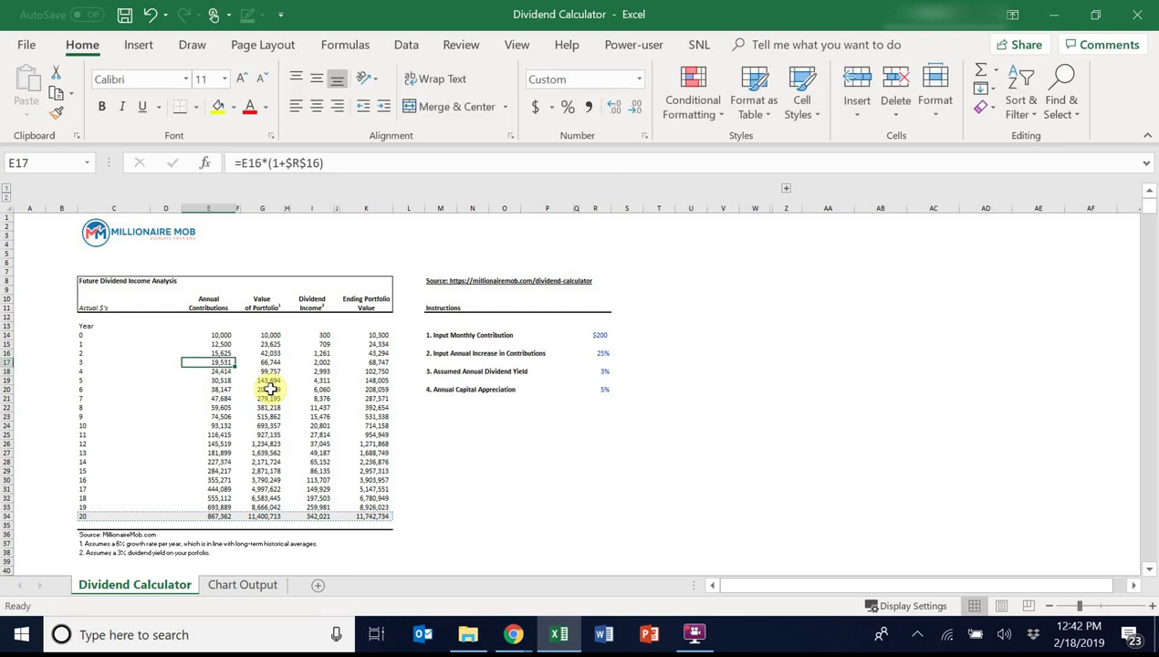
key(Up)
text(=)
key(Escape)
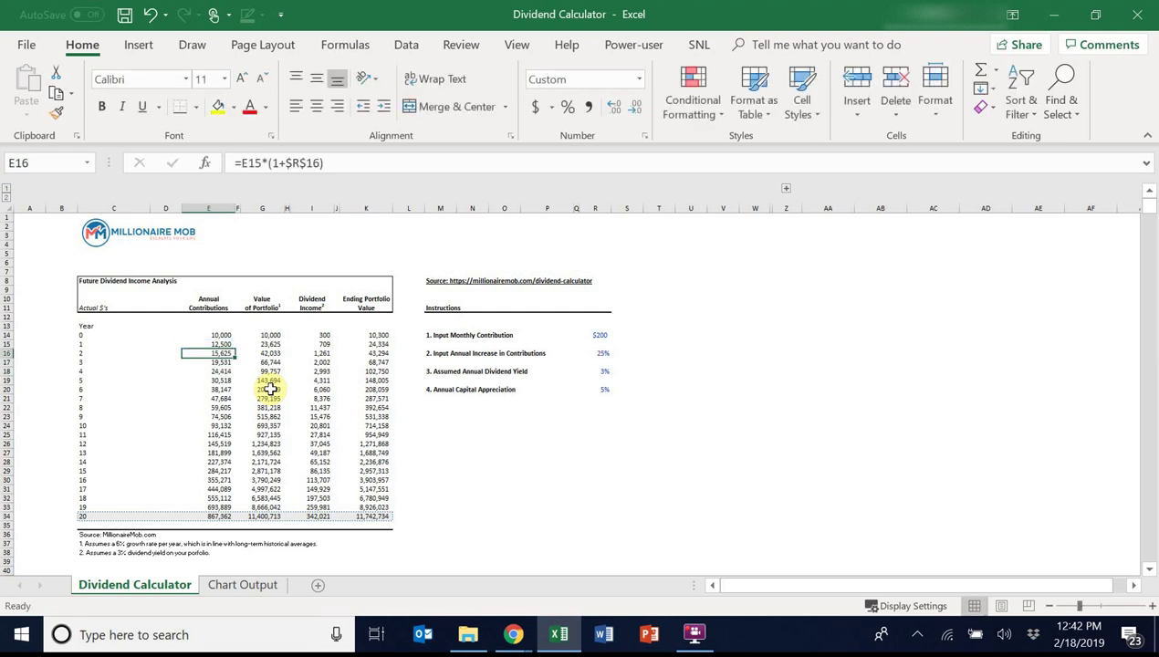
key(Up)
text(=)
key(Up)
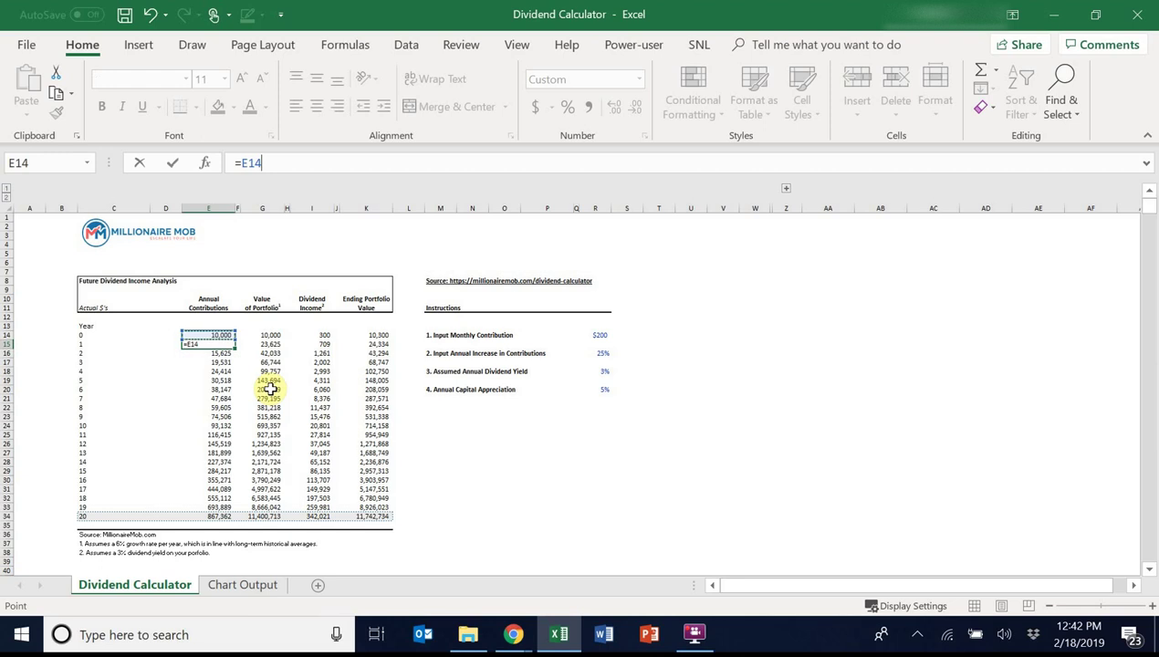
key(Escape)
Replace the year 6 annual contribution in E20 with the absolute reference =$E$19, holding it at the year 5 amount
key(Down)
key(Down)
key(Down)
key(Down)
key(Down)
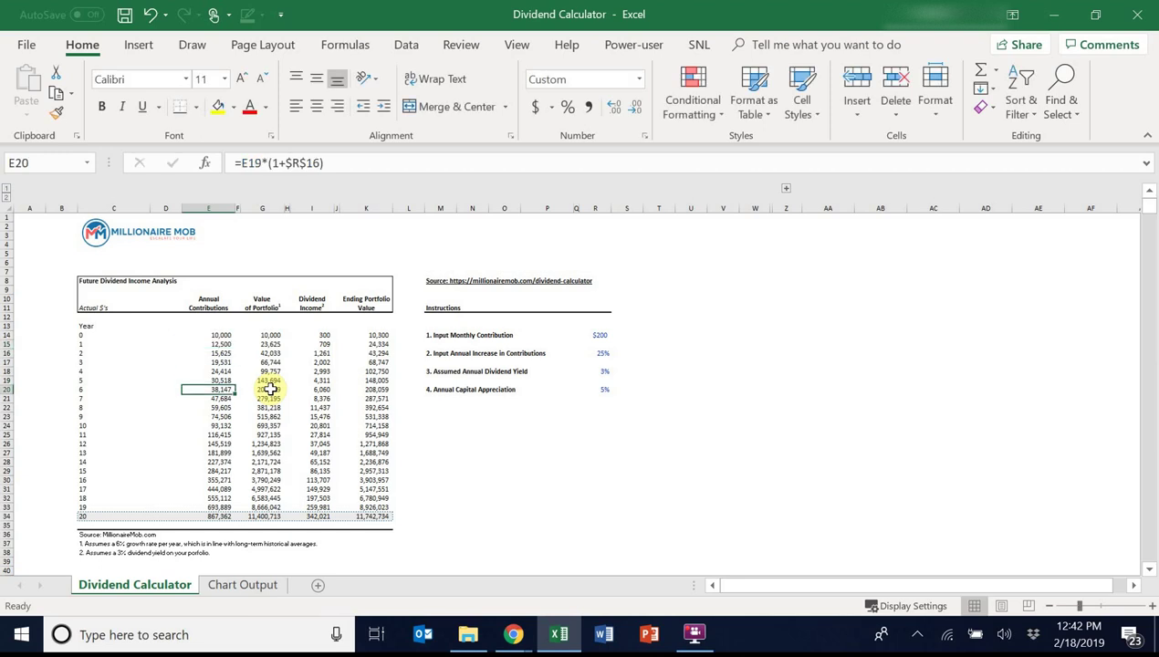
text(=)
key(Up)
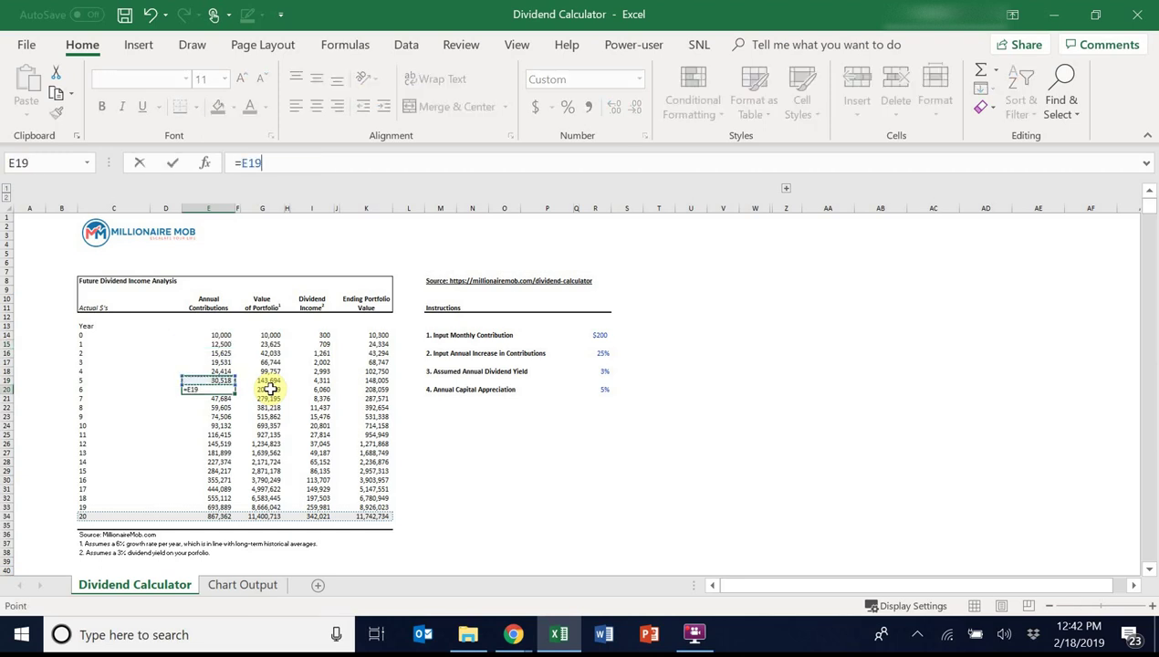
click(273, 164)
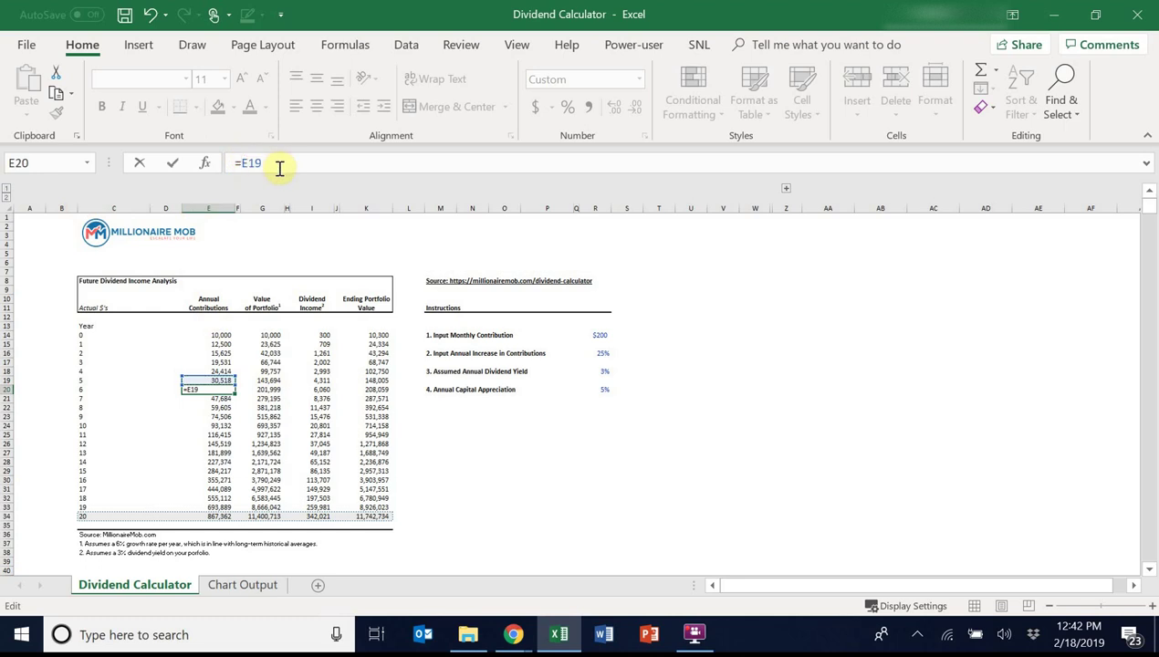
key(F4)
key(ctrl+Return)
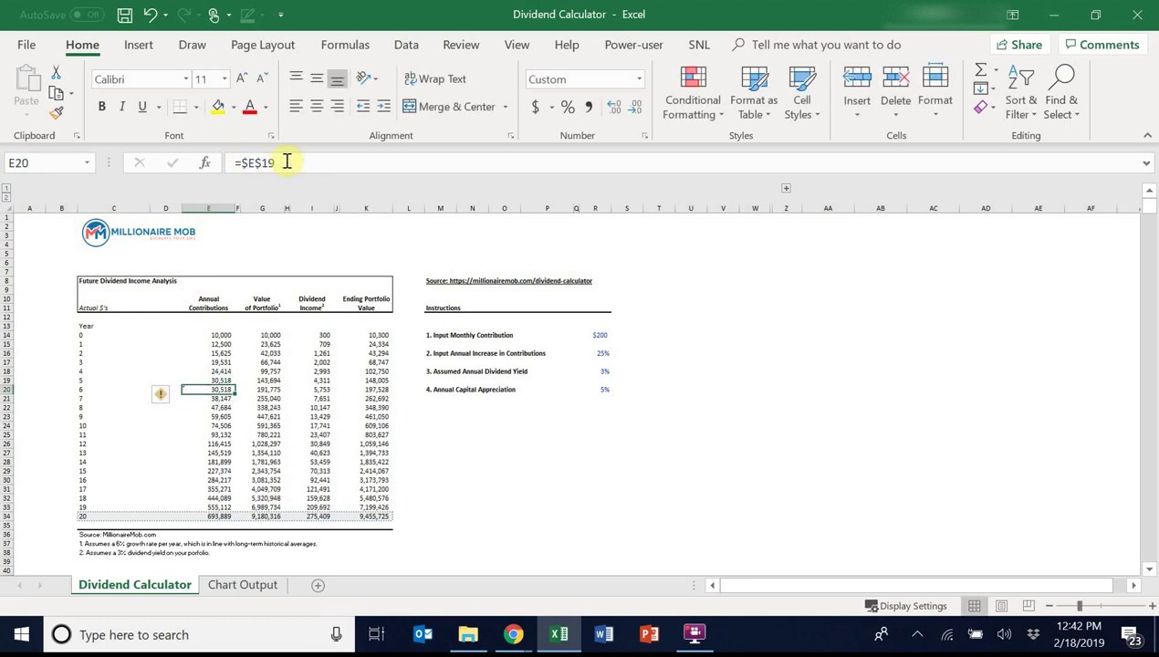
Copy the year 6 contribution formula down the Annual Contributions column through year 20
key(ctrl+c)
key(ctrl+shift+Down)
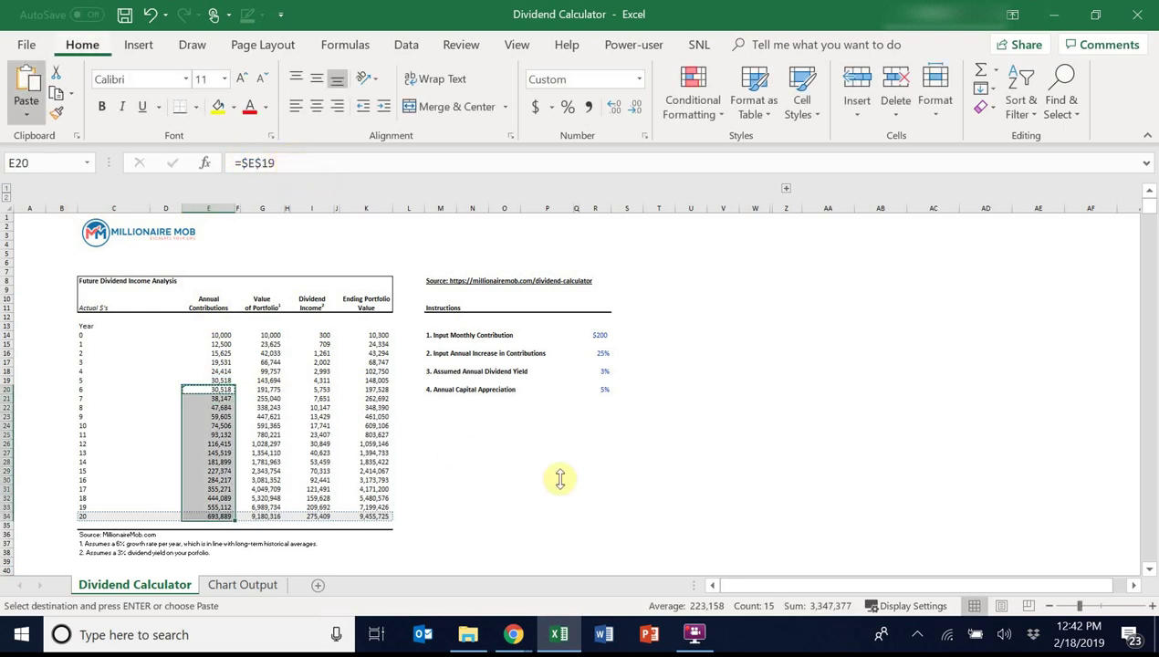
key(ctrl+v)
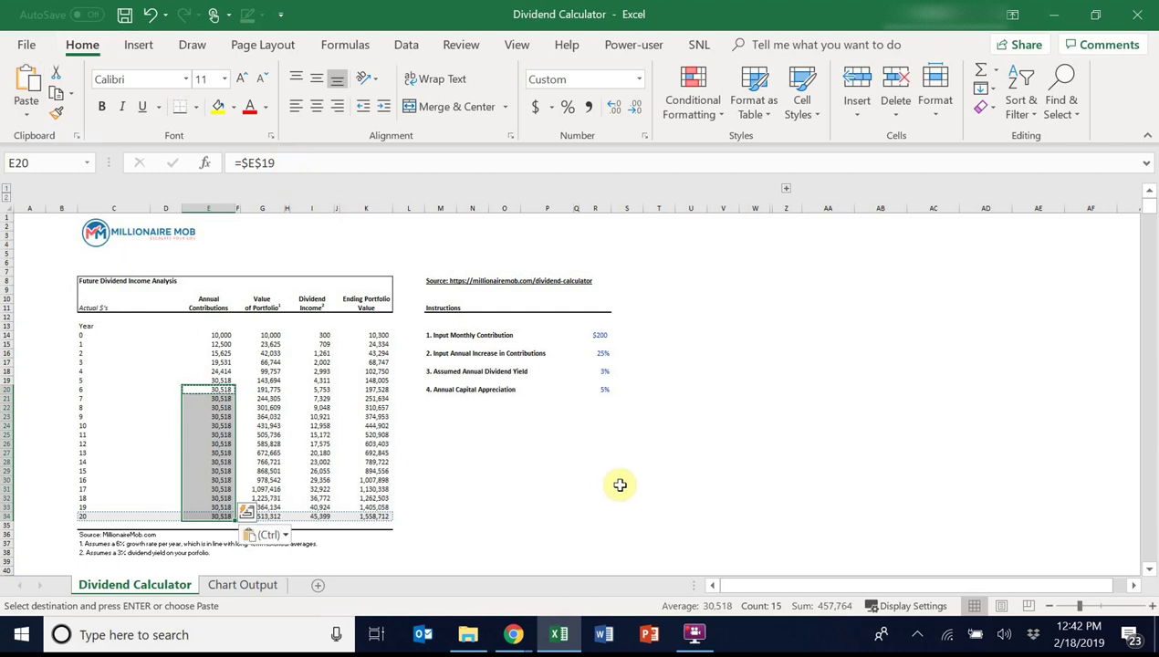
Undo the contribution cap starting in year 6 and the fixed 10,000 contribution in year 0
key(ctrl+z)
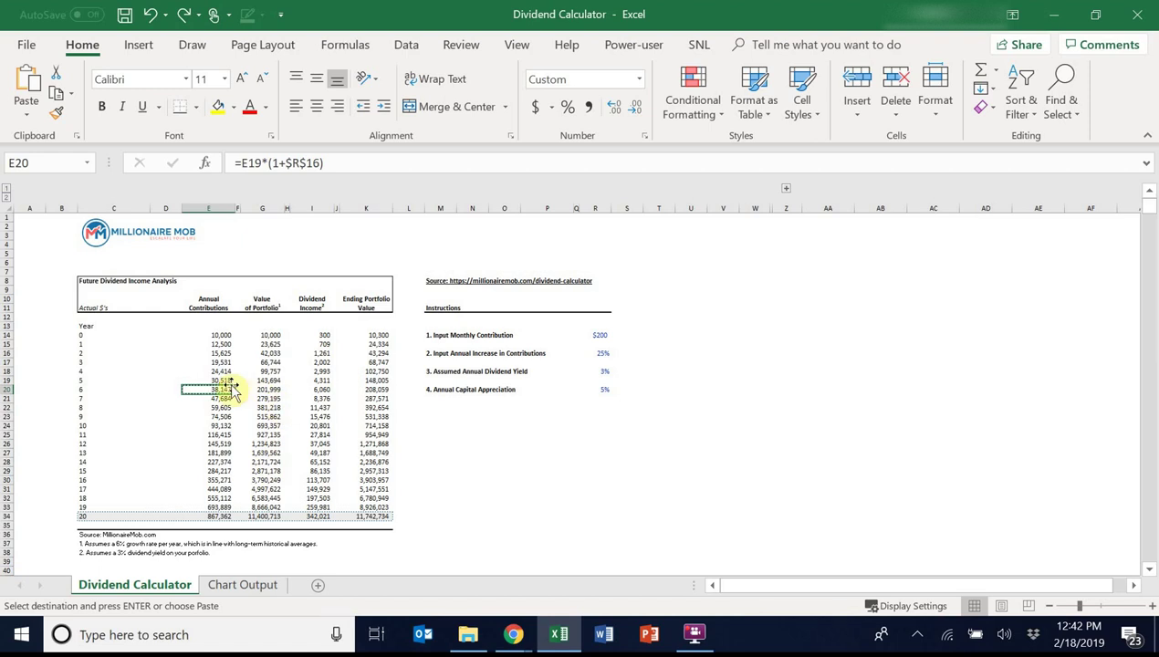
key(ctrl+z)
key(Escape)
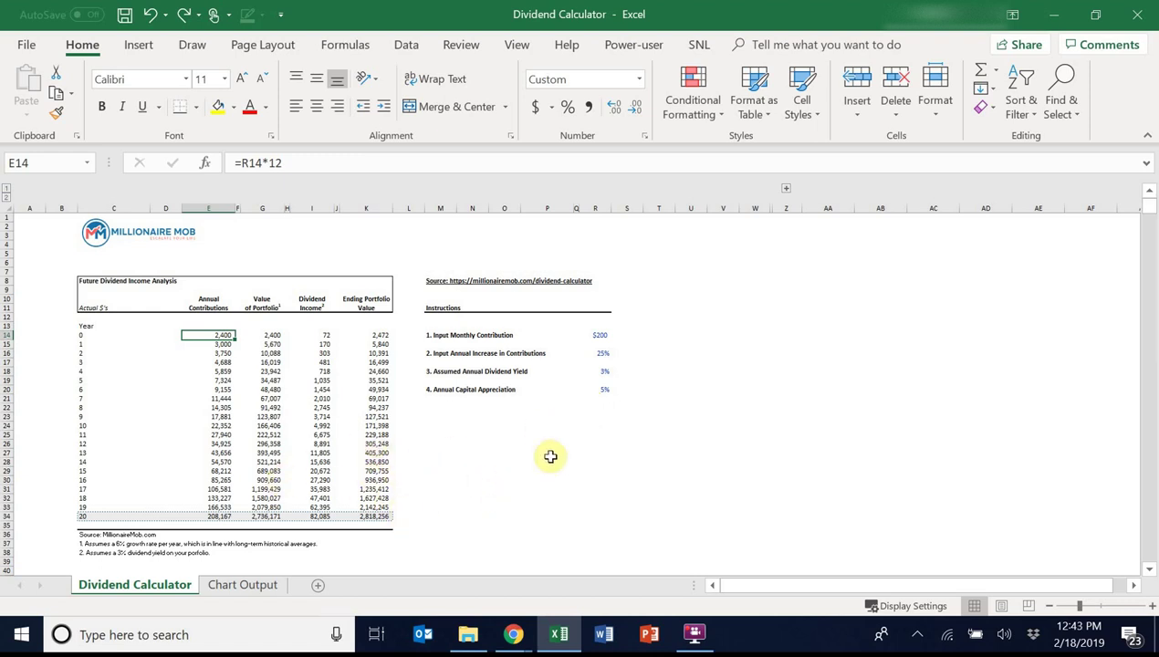
Examine the year 19 and 20 dividend income and the year 0 contribution formula, and dismiss the mail notification
click(314, 507)
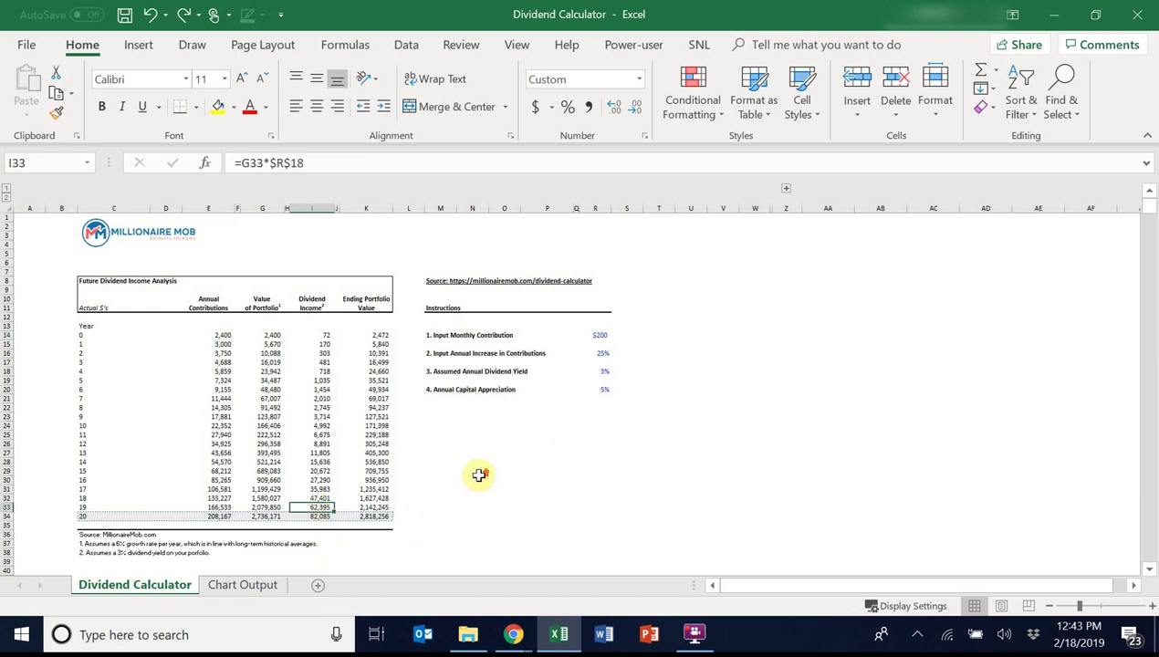
click(307, 516)
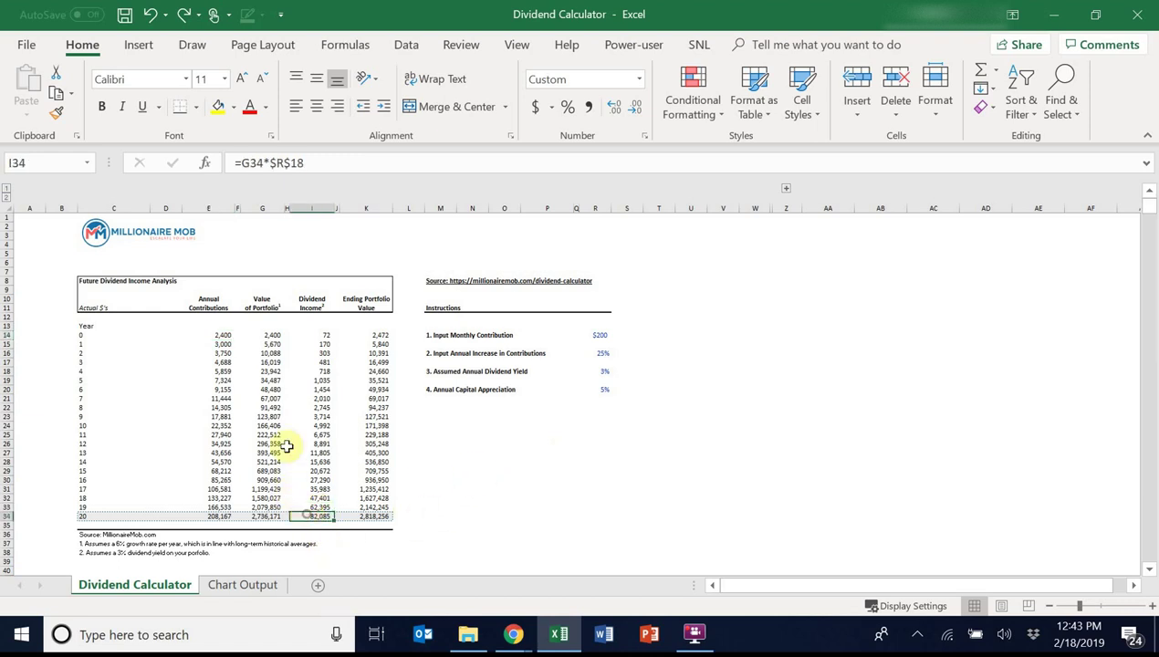
click(217, 335)
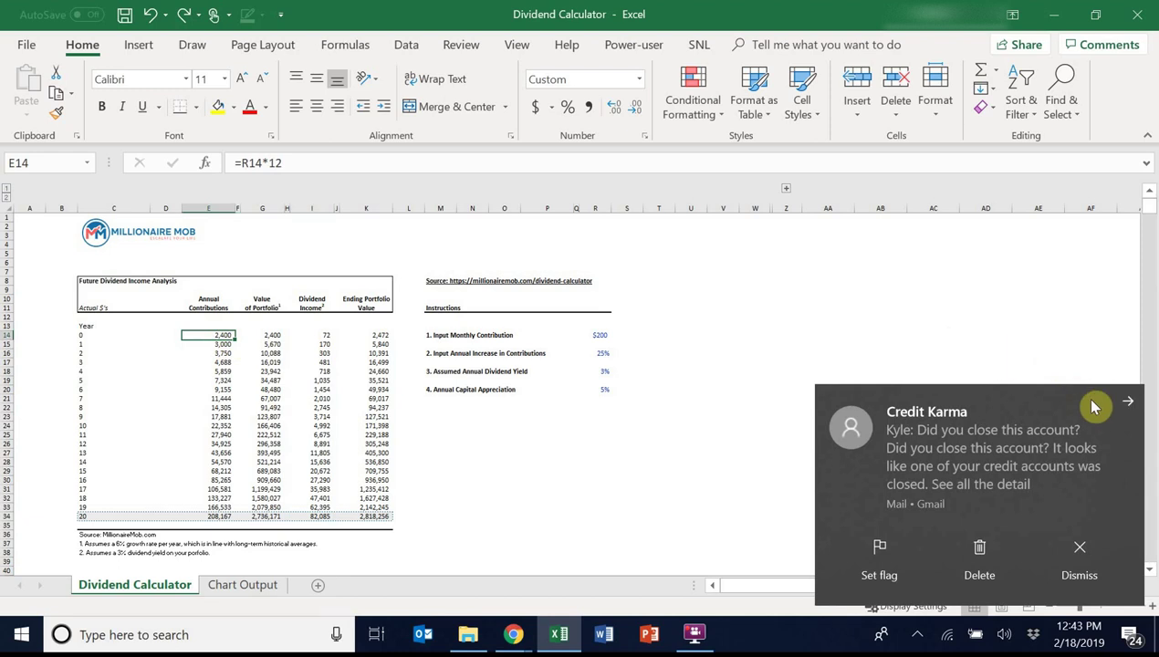
click(1125, 402)
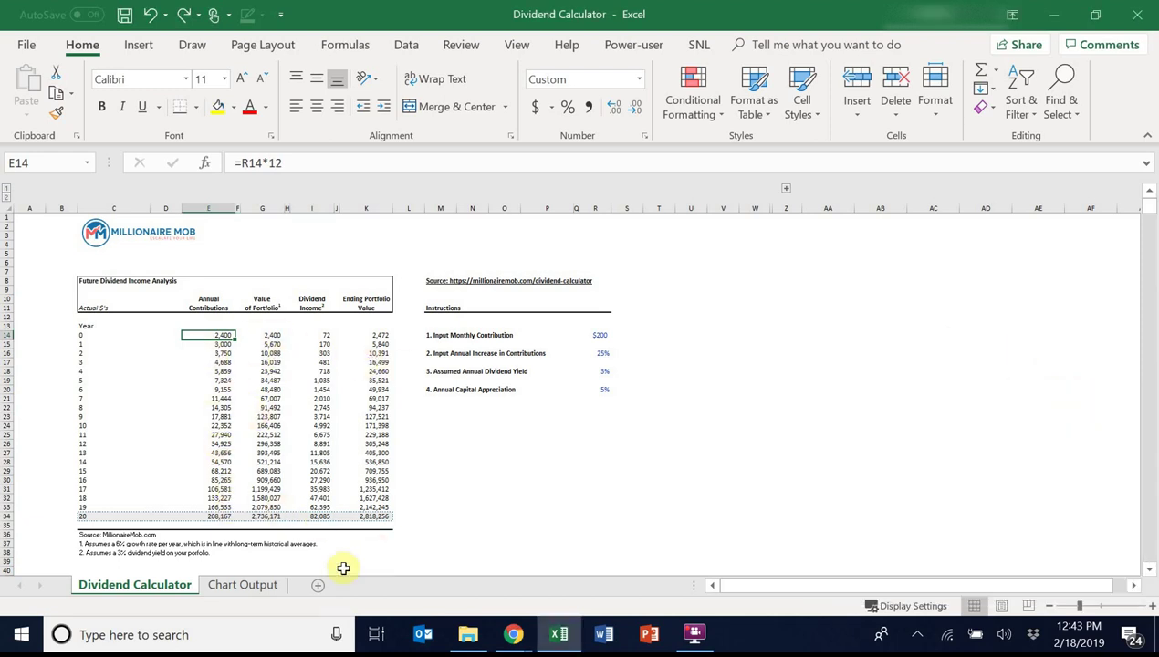
Inspect the year 20 portfolio value bar on the Chart Output sheet, and return to the Dividend Calculator sheet
click(265, 585)
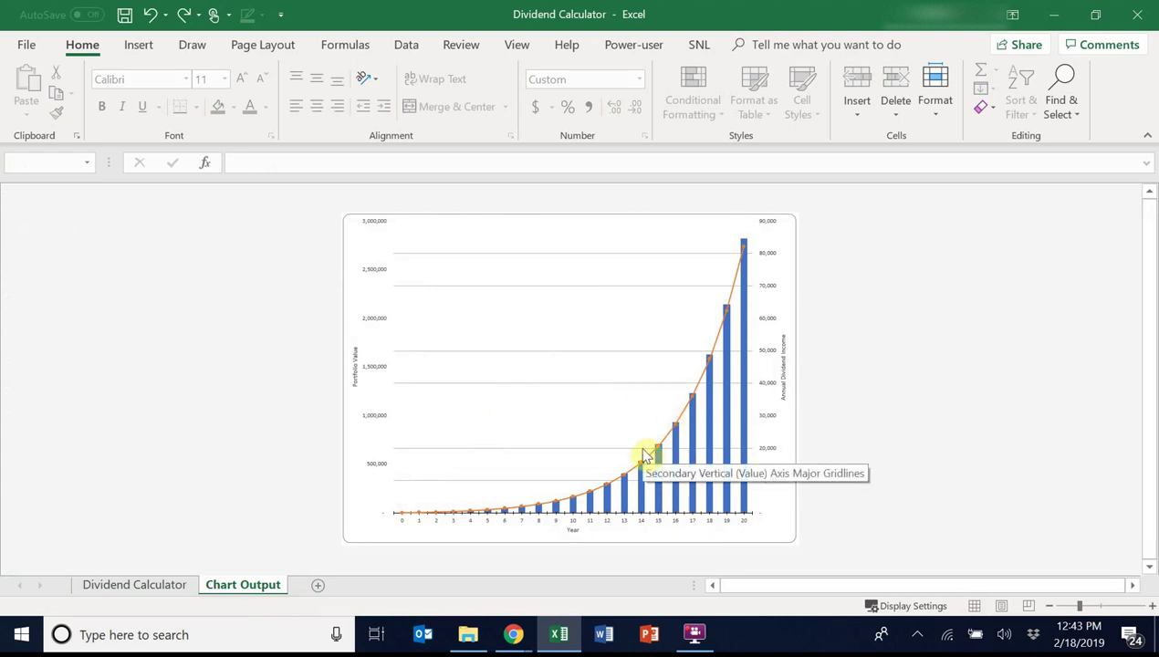
mouse_move(664, 461)
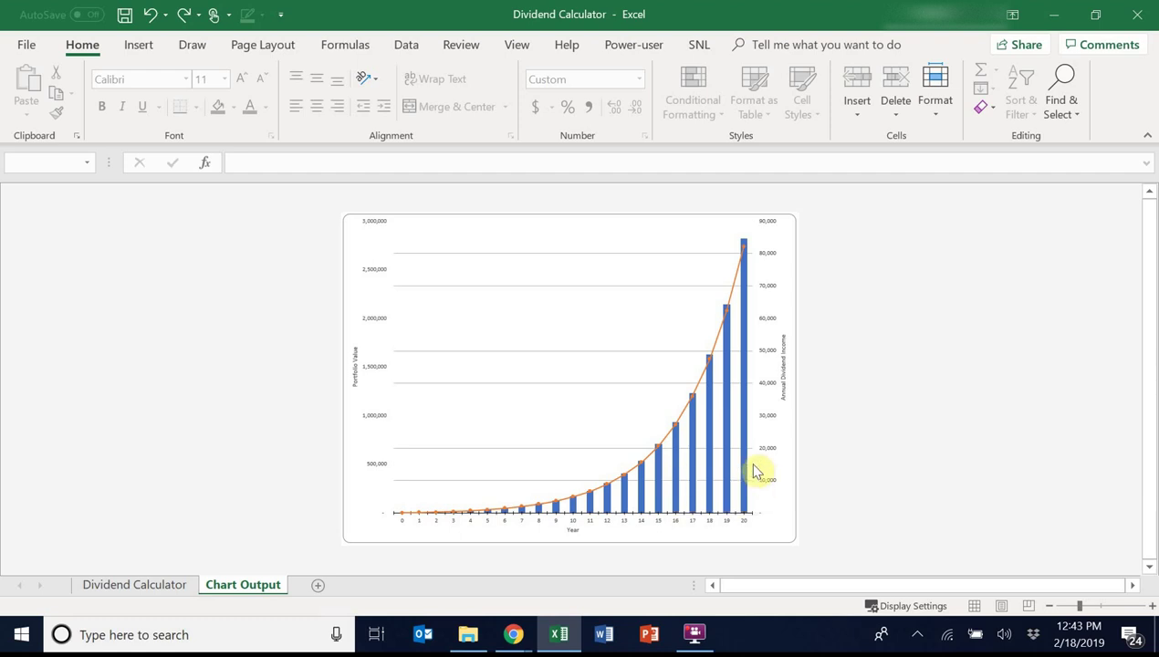
mouse_move(747, 464)
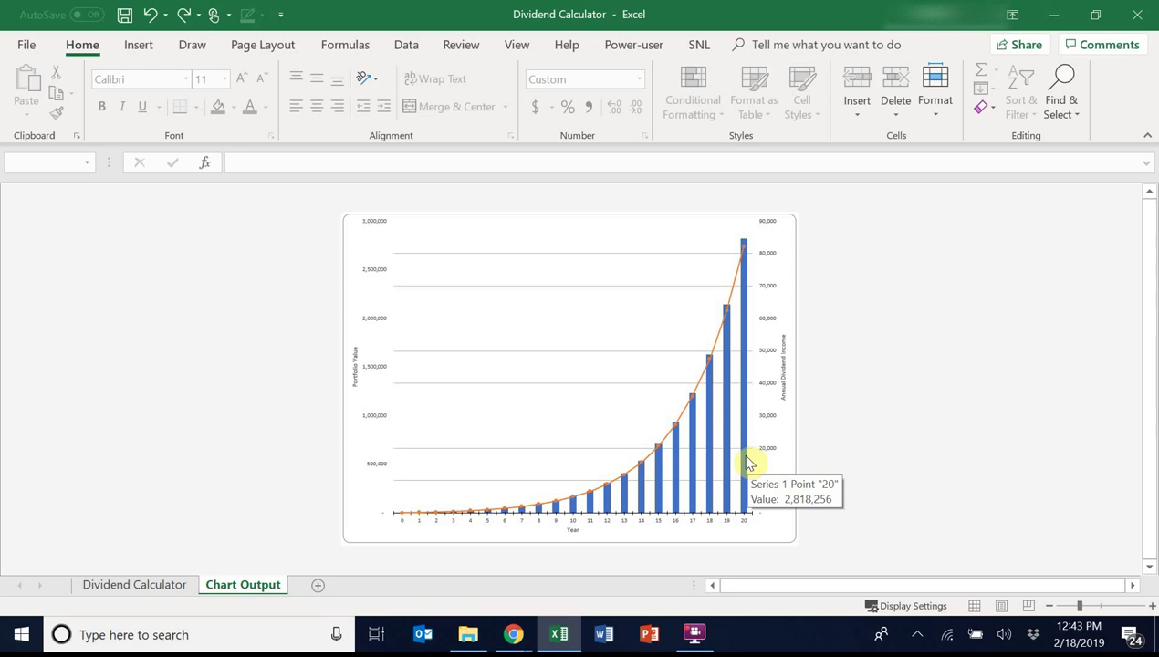
click(157, 585)
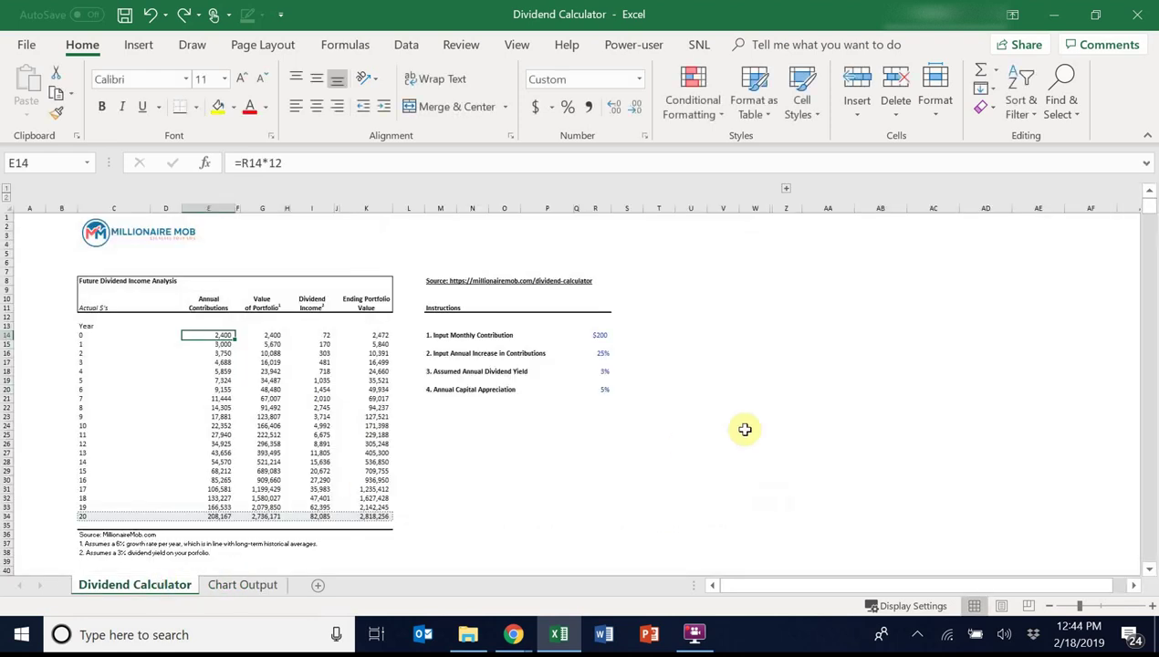